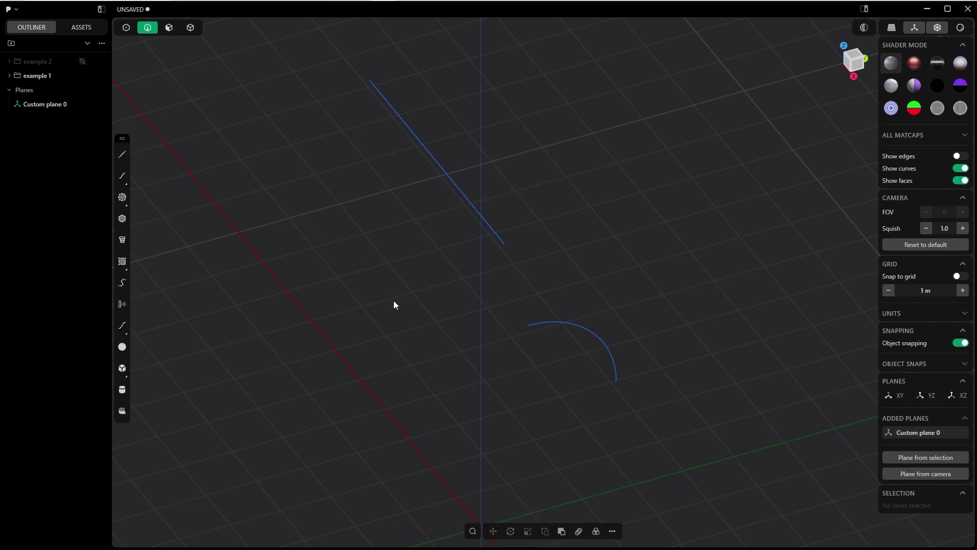
Step: Draw a line about 1.9 m long along Y, starting where guides from the arc's ends and centre and the straight line's near end intersect
key("l")
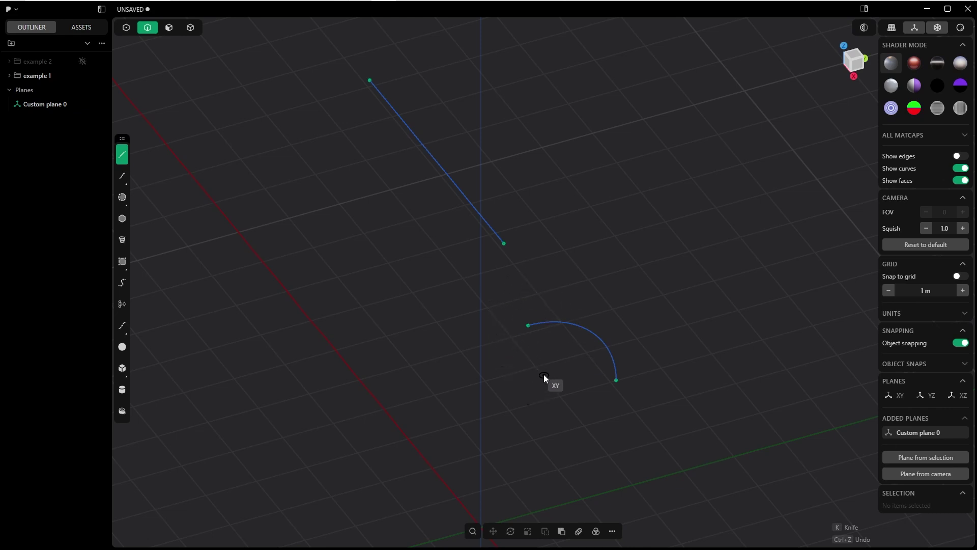
left_click(529, 325)
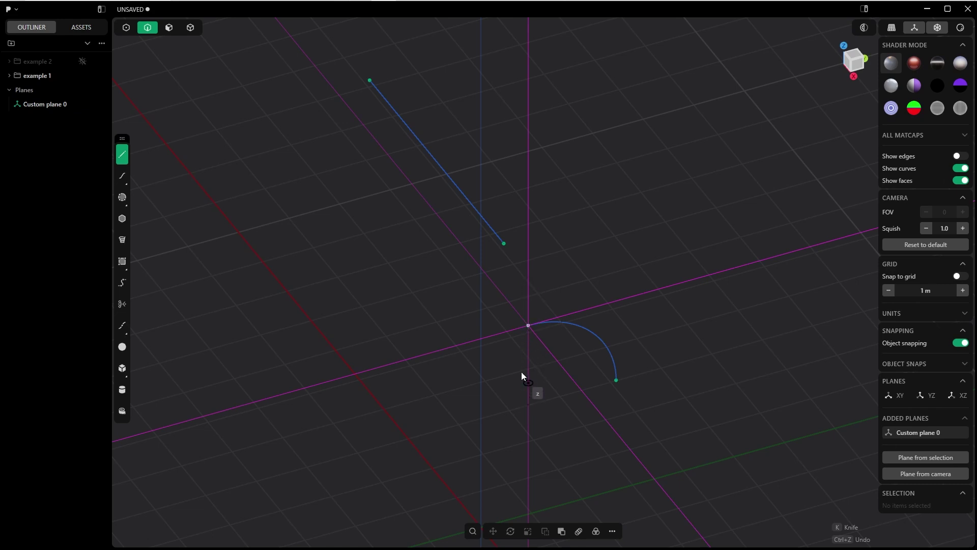
left_click(616, 380)
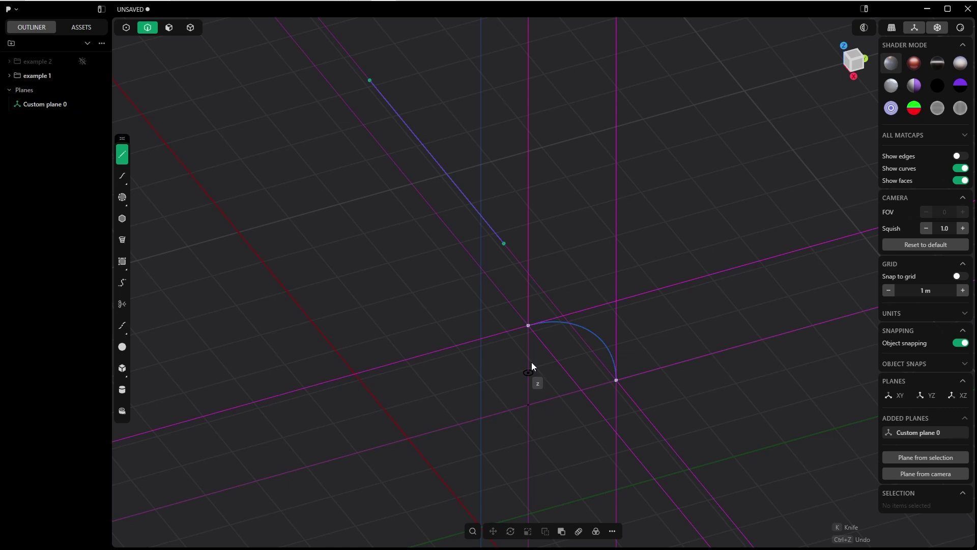
left_click(528, 405)
left_click(503, 243)
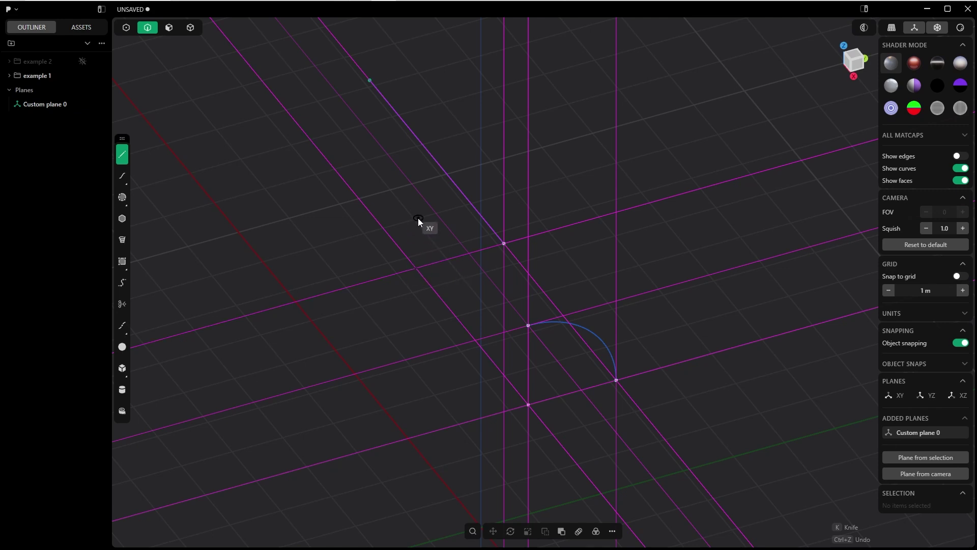
left_click(416, 268)
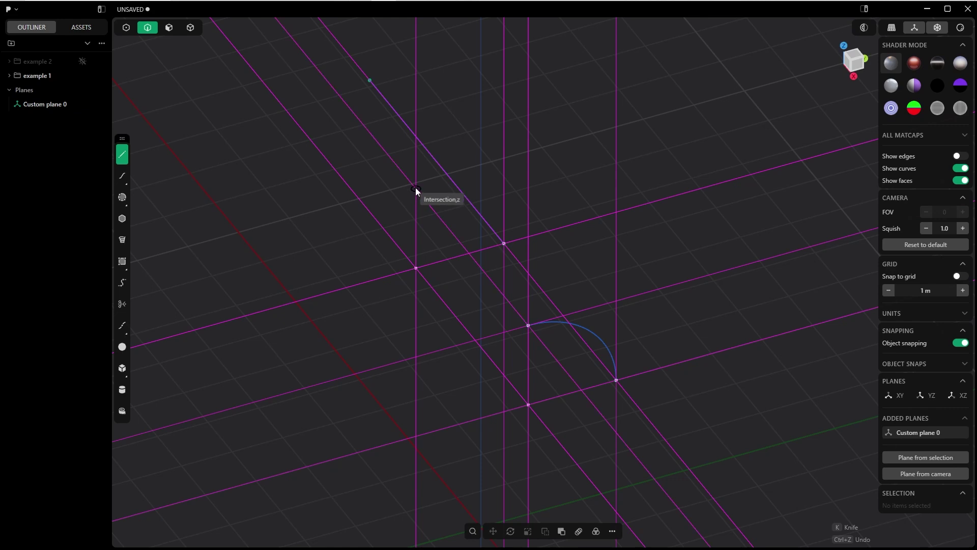
left_click(416, 187)
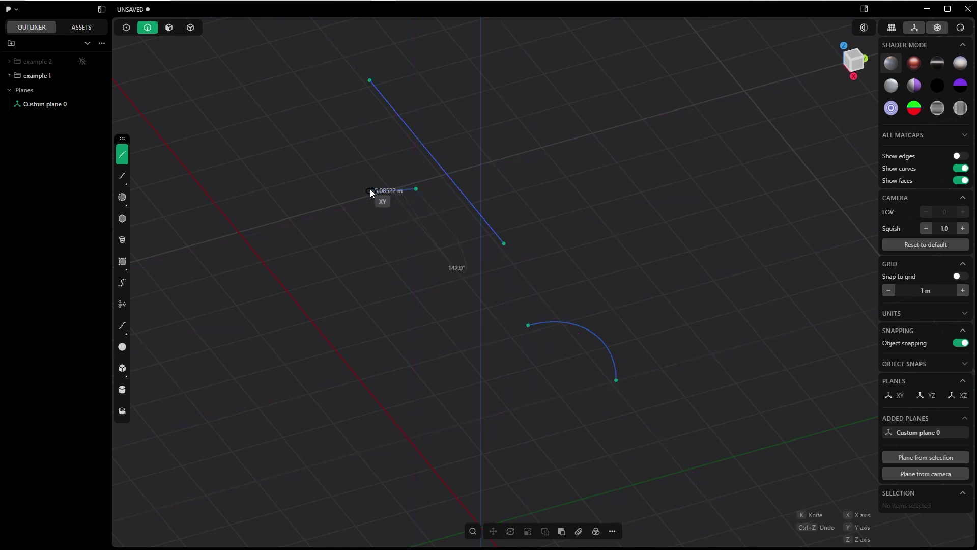
left_click(320, 213)
mouse_move(319, 213)
middle_mouse_down()
mouse_move(447, 256)
mouse_move(432, 277)
mouse_move(486, 289)
mouse_move(449, 296)
mouse_move(495, 321)
mouse_move(326, 228)
middle_mouse_up()
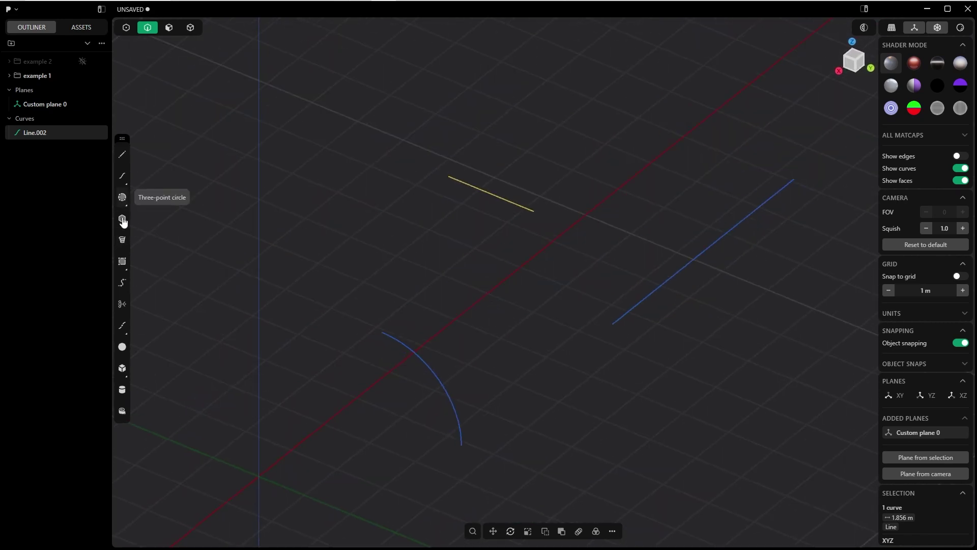
Step: Draw a three-point rectangle from the arc's lower end to the straight line's near end, its third corner directly below the new line's end
left_click(121, 264)
mouse_move(122, 263)
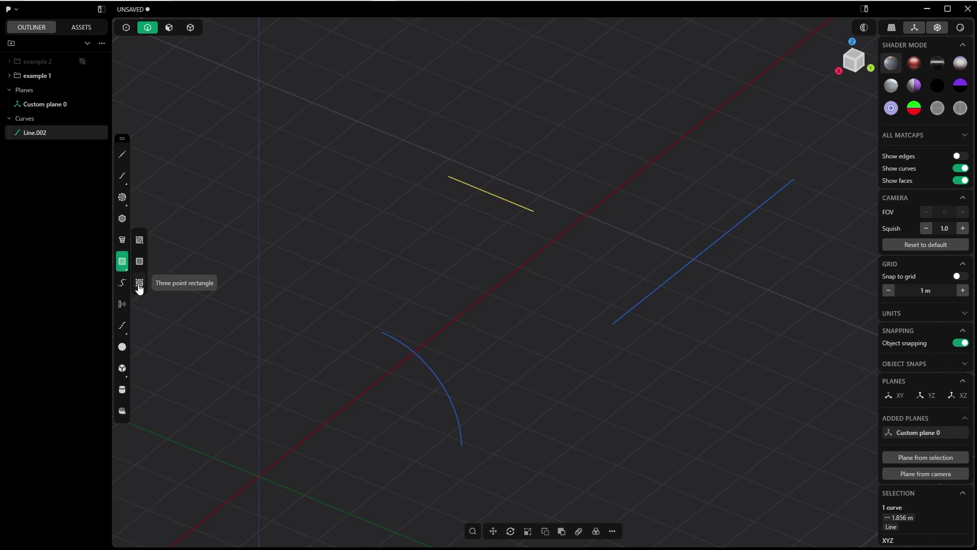
left_click(139, 284)
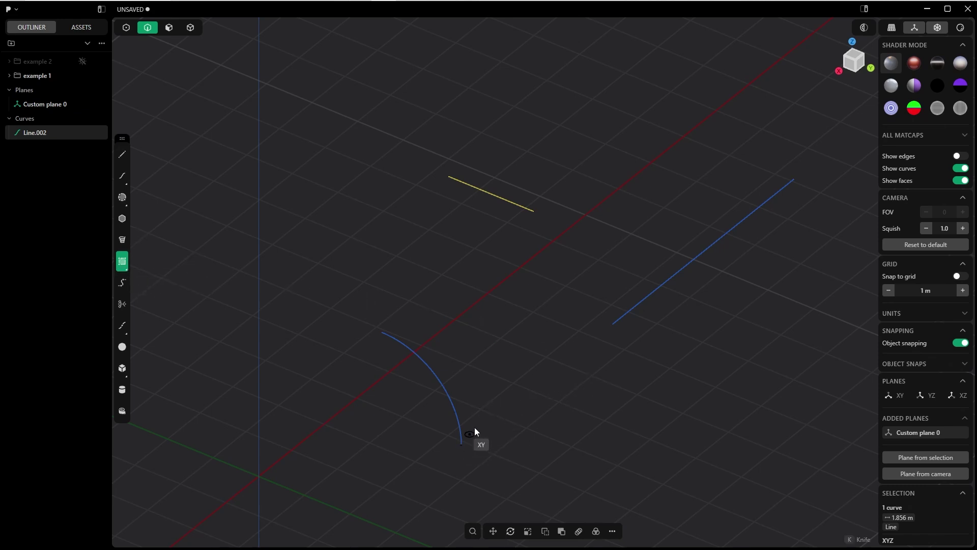
left_click(464, 437)
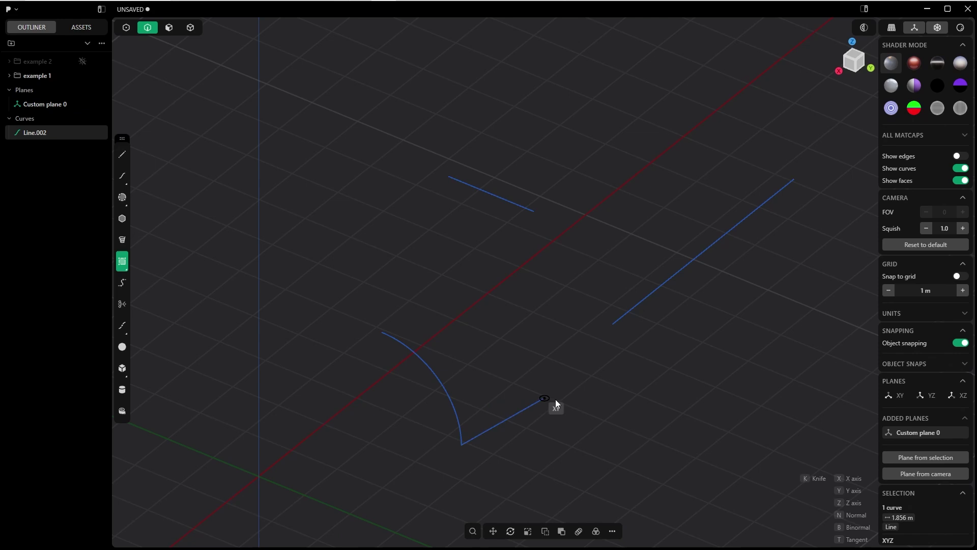
left_click(612, 325)
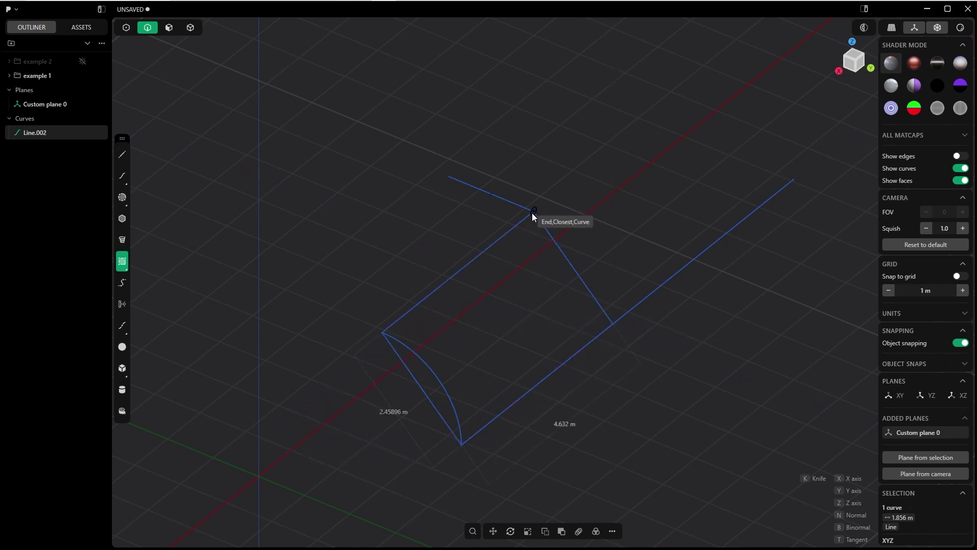
mouse_move(533, 212)
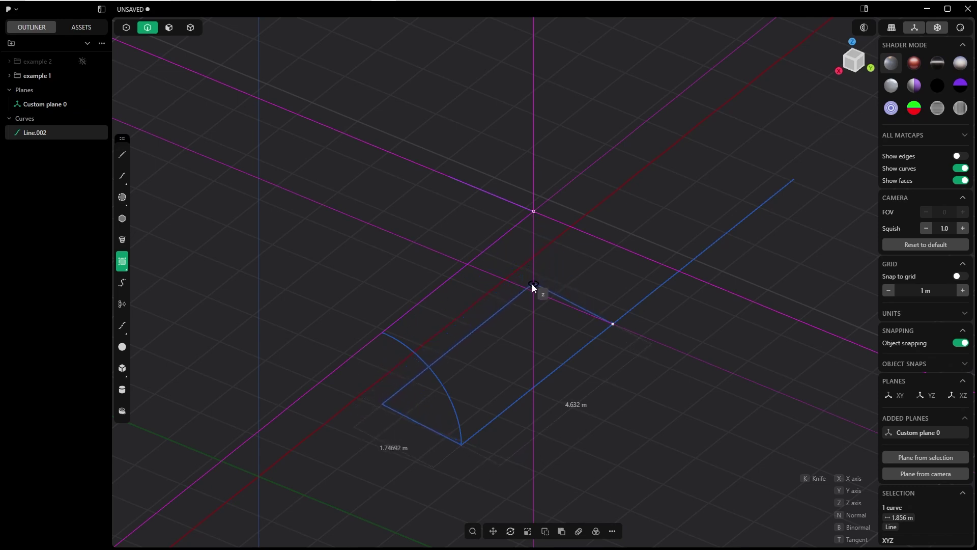
left_click(533, 291)
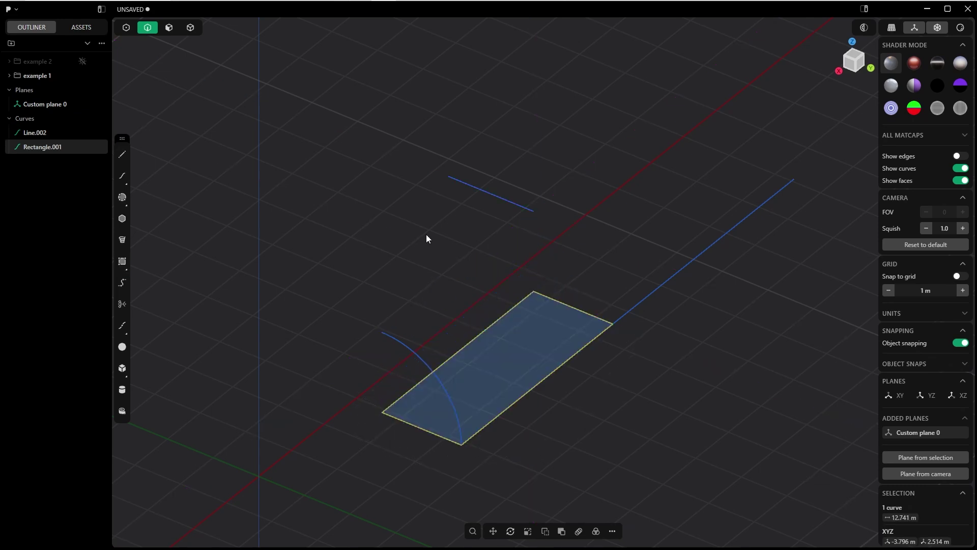
Step: Extrude the rectangle's region upward into a box reaching the height of the arc's upper end
key("q")
left_click(586, 288)
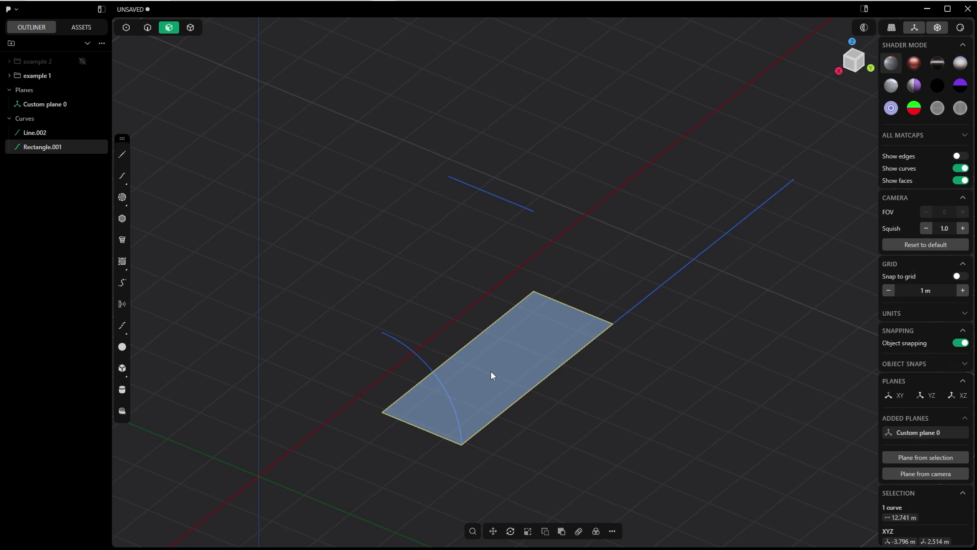
key("e")
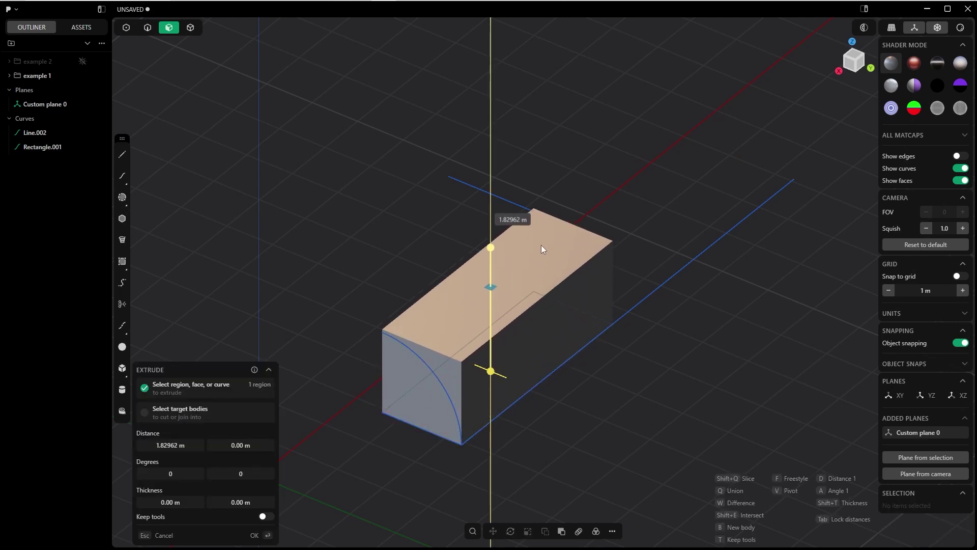
left_click(533, 224)
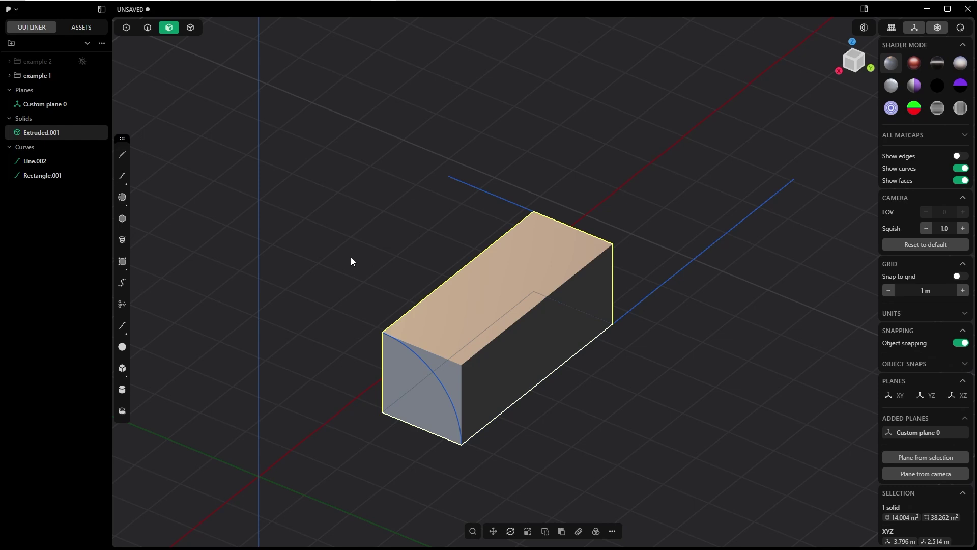
Step: Undo the extrusion and delete the rectangle together with the short line drawn above it
right_click(354, 271)
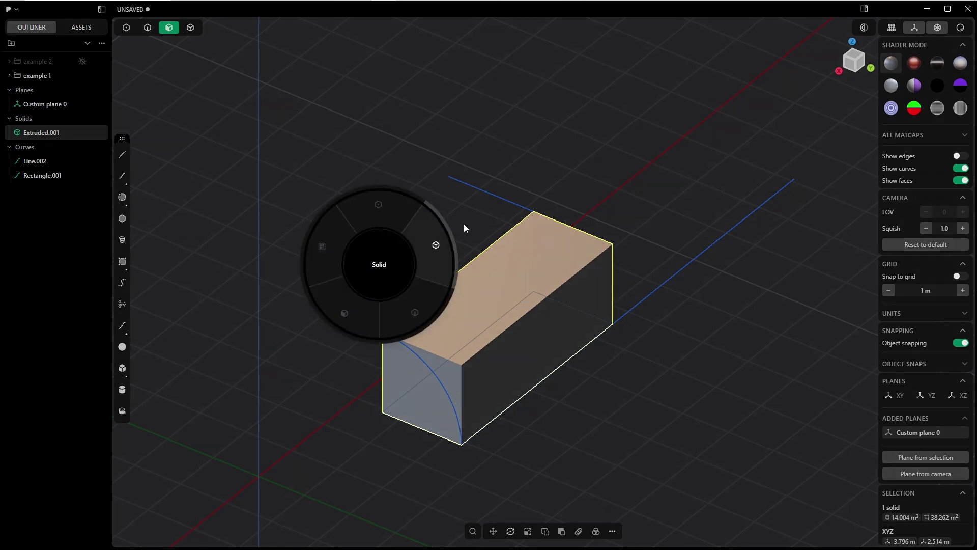
left_click(463, 224)
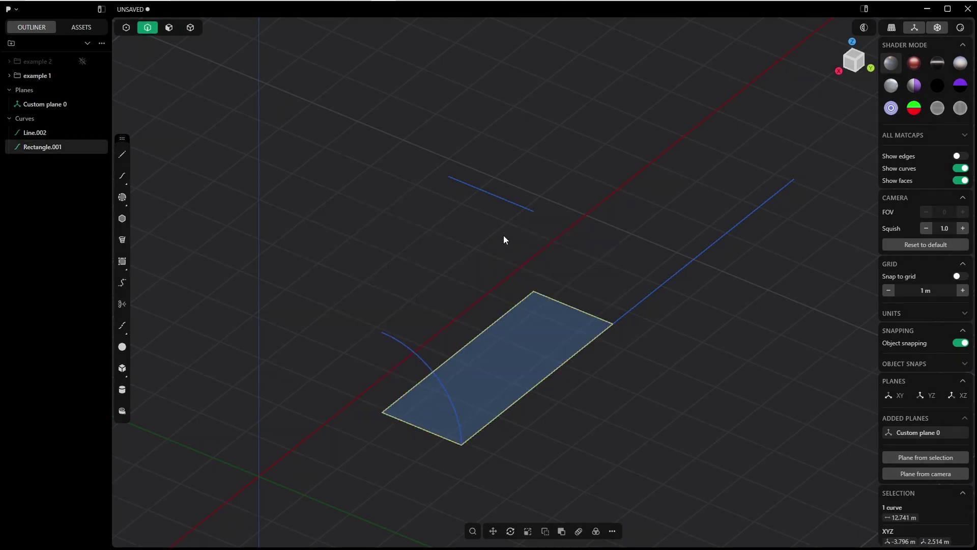
key("Delete")
left_click(472, 186)
key("Delete")
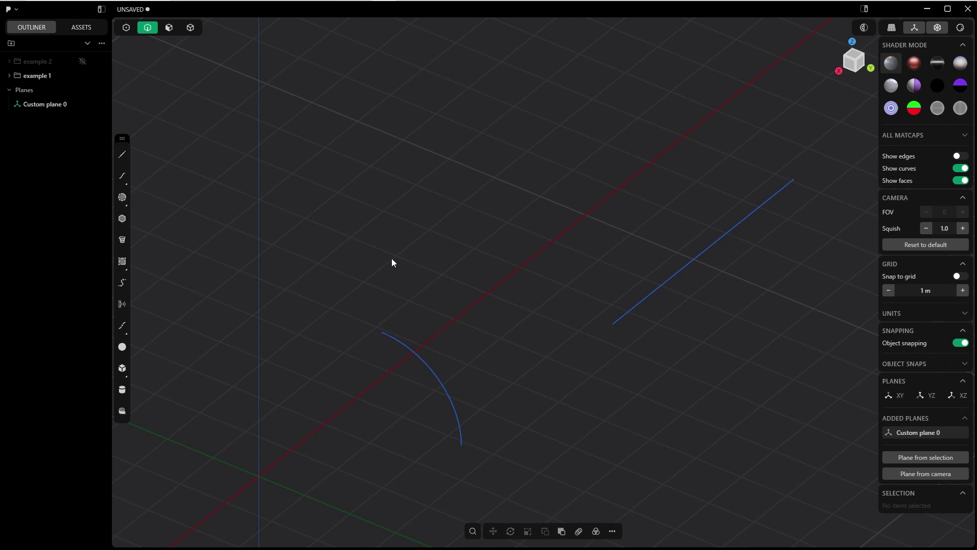
Step: Draw a line about 2.6 m long along Y from the guide intersection aligned with the arc's upper end and the straight line's near end
middle_click_drag(224, 181, 355, 229)
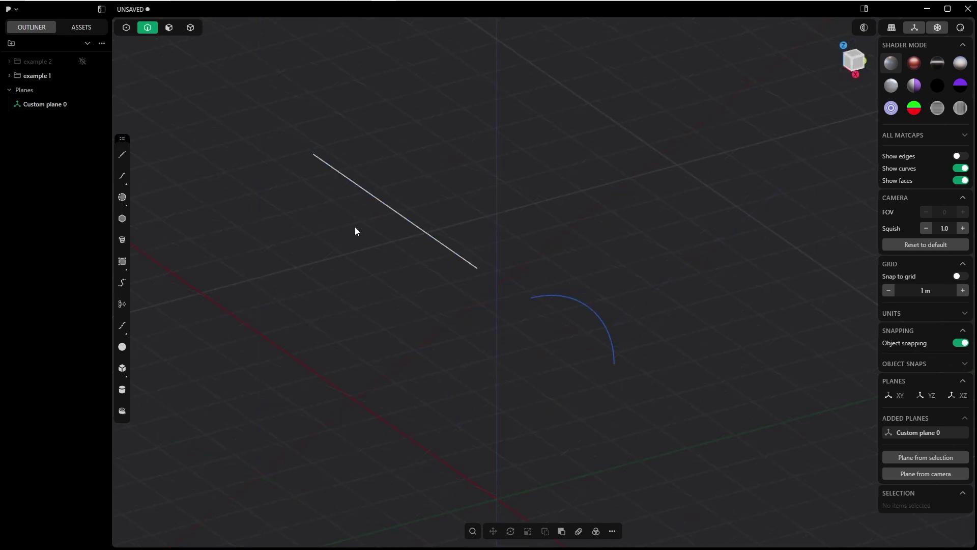
key("l")
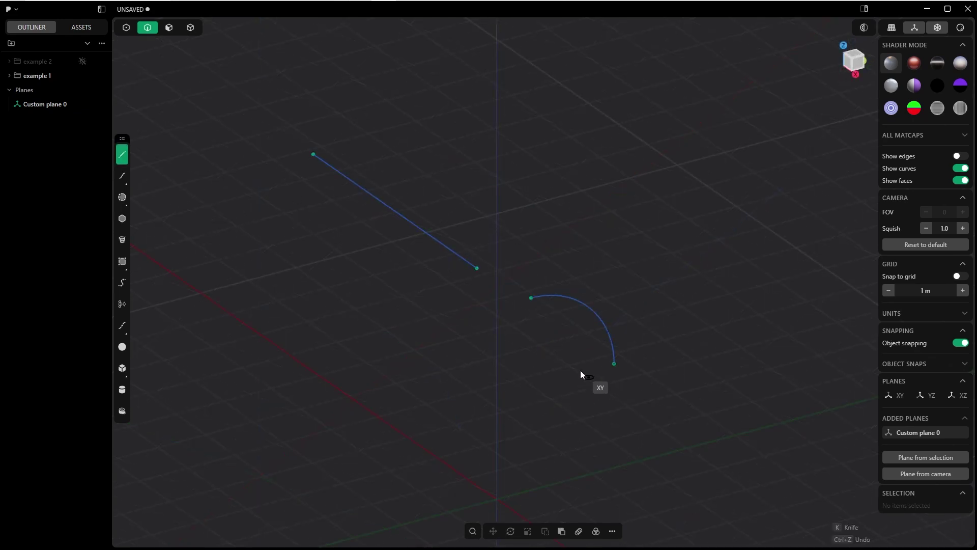
left_click(531, 296)
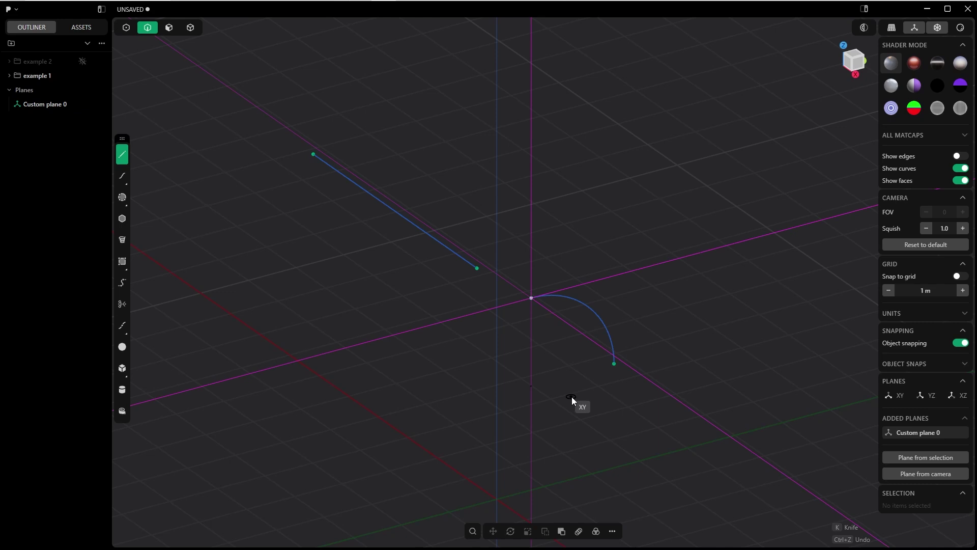
mouse_move(613, 364)
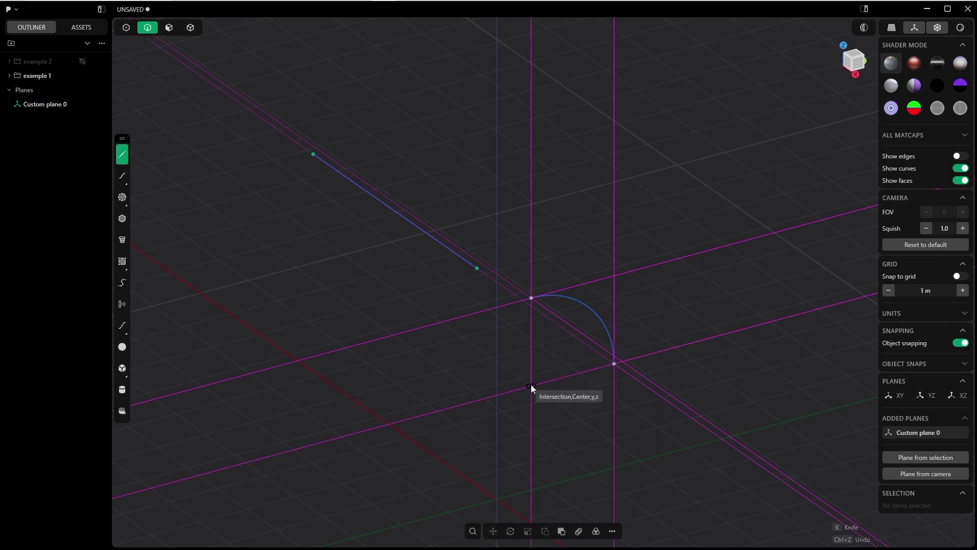
mouse_move(531, 385)
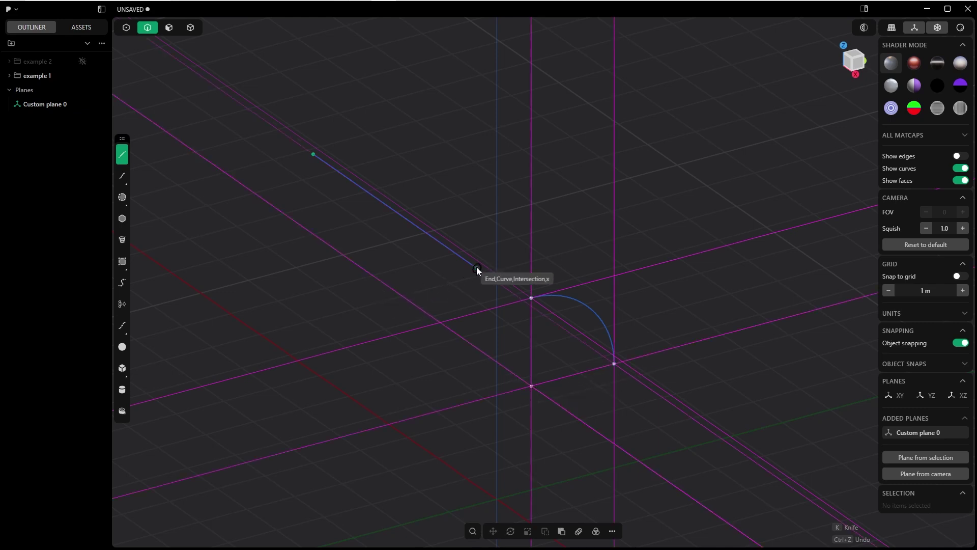
mouse_move(476, 266)
mouse_move(394, 290)
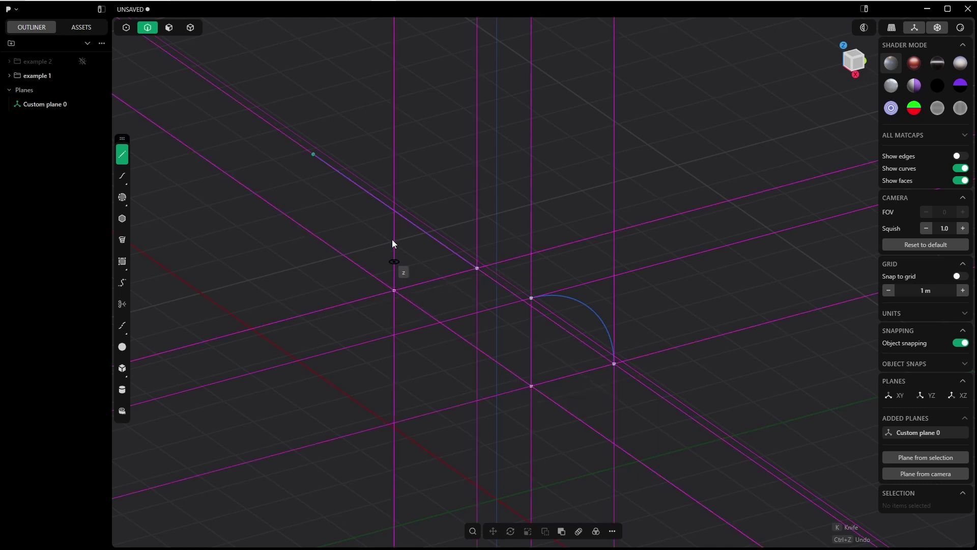
left_click(394, 203)
left_click(269, 234)
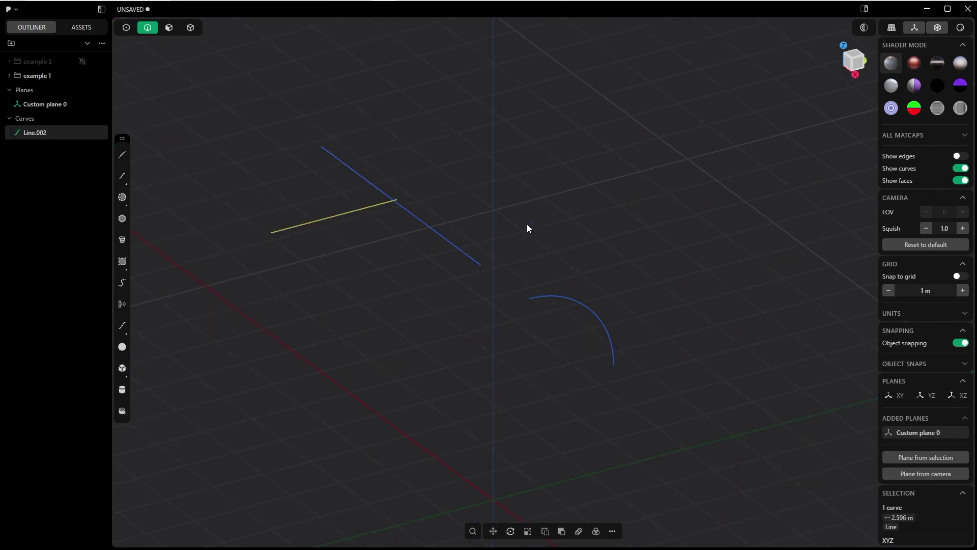
middle_click_drag(528, 226, 441, 224)
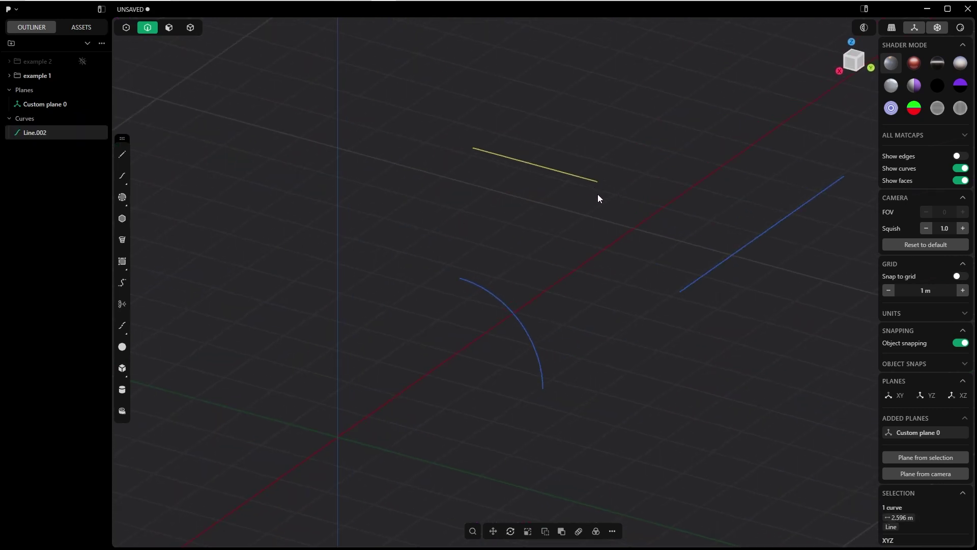
middle_click_drag(598, 198, 536, 248)
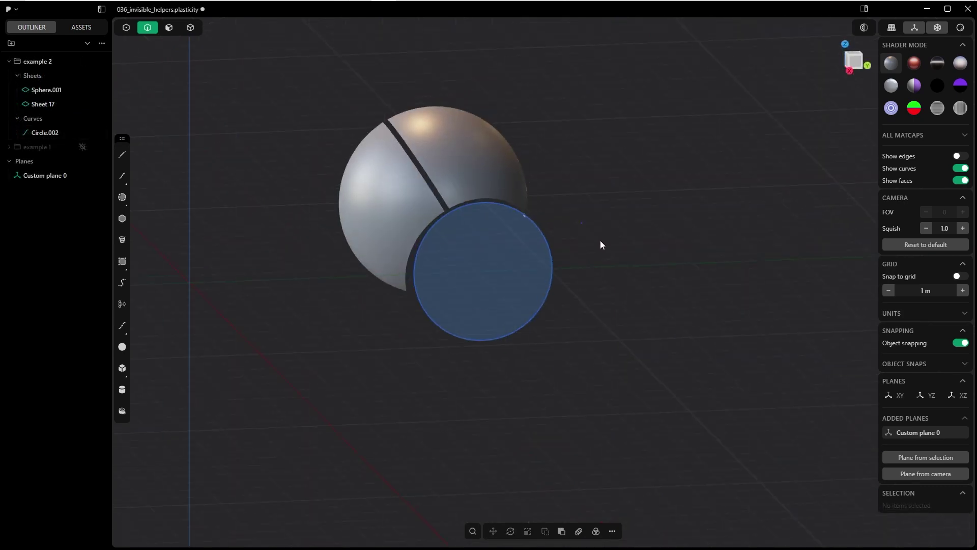
Step: In the Right view, draw a line about 4.6 m long from the upper sphere sheet's gap corner across the circle, extending that gap edge
middle_click_drag(599, 240, 573, 220)
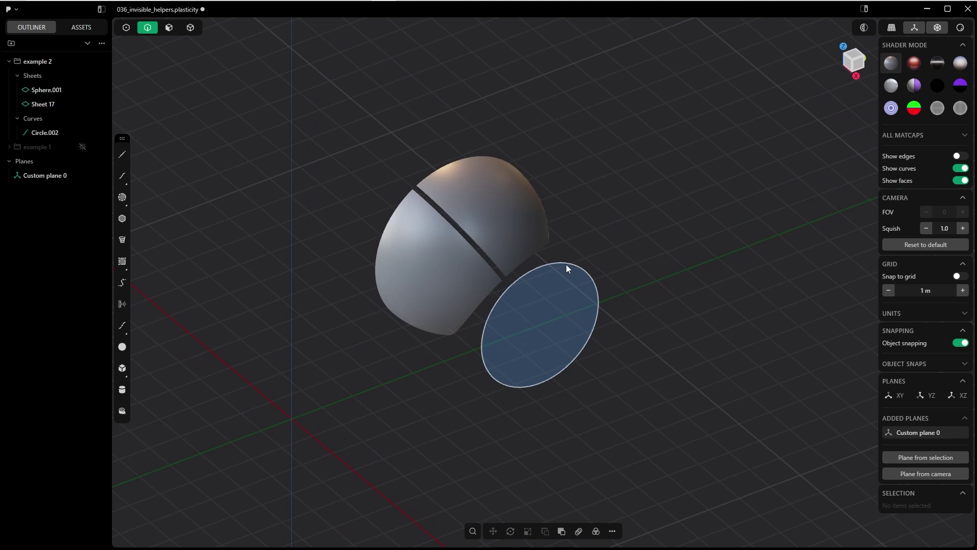
key("grave")
left_click(502, 196)
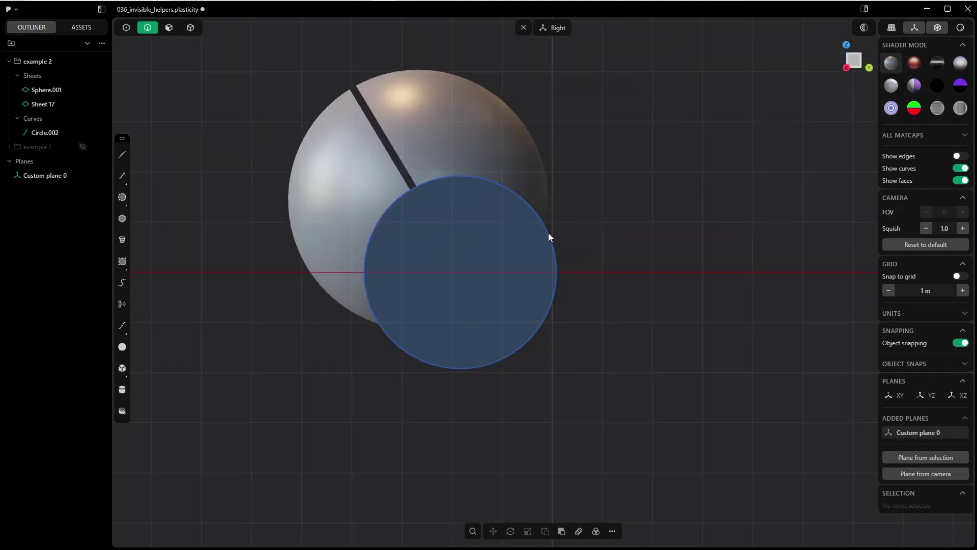
scroll(570, 249, "up", 3)
scroll(597, 270, "down", 3)
middle_click_drag(613, 247, 584, 230, "shift")
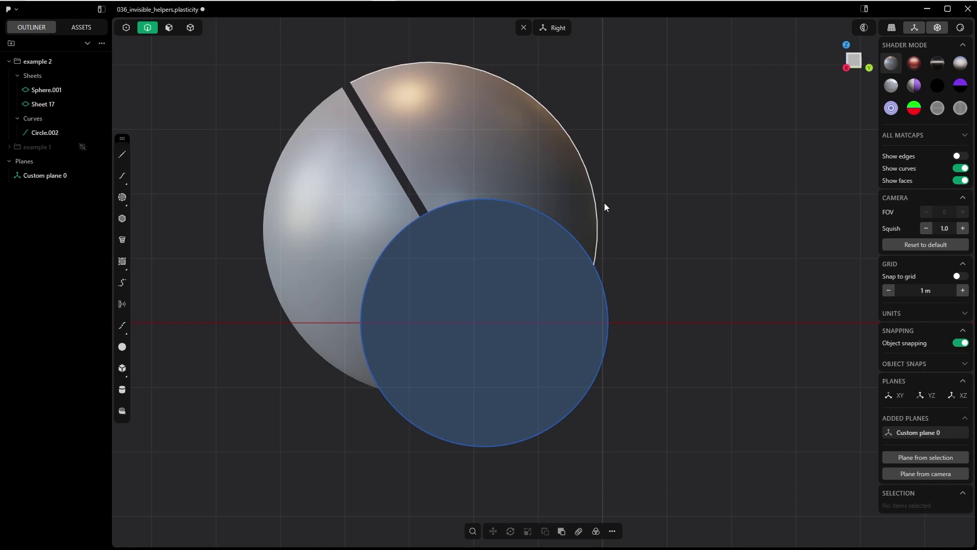
key("l")
left_click(428, 212)
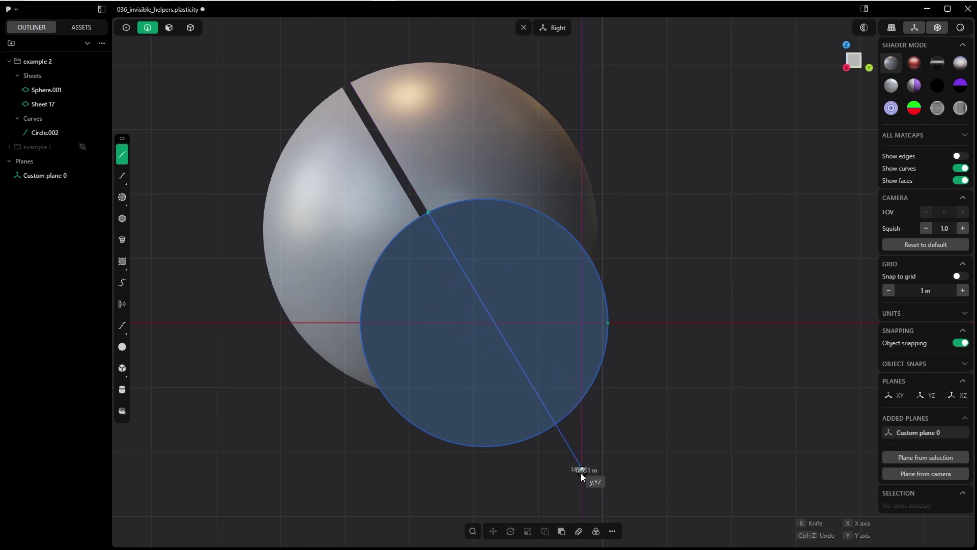
key("Return")
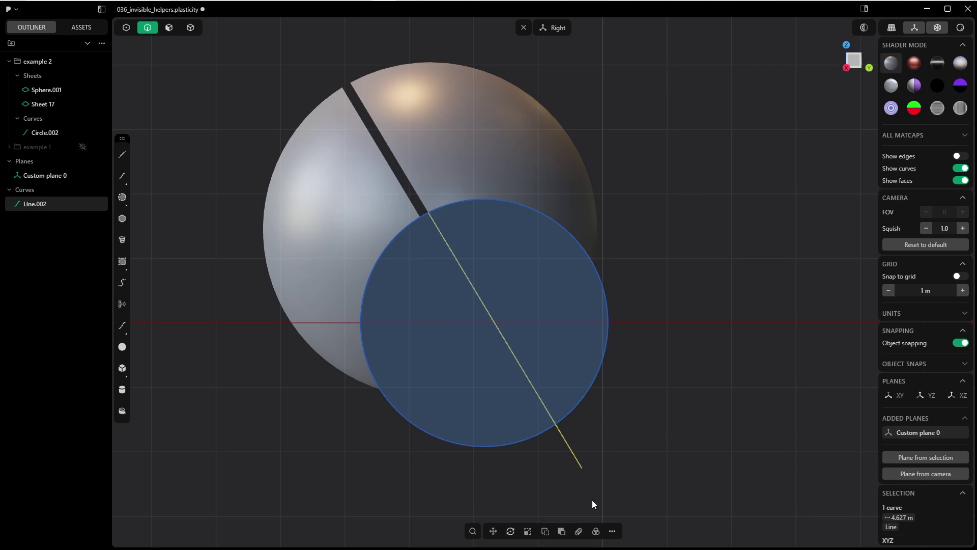
Step: Draw a line from the lower sphere sheet's gap corner across the circle, extending that gap edge parallel to the first line
key("l")
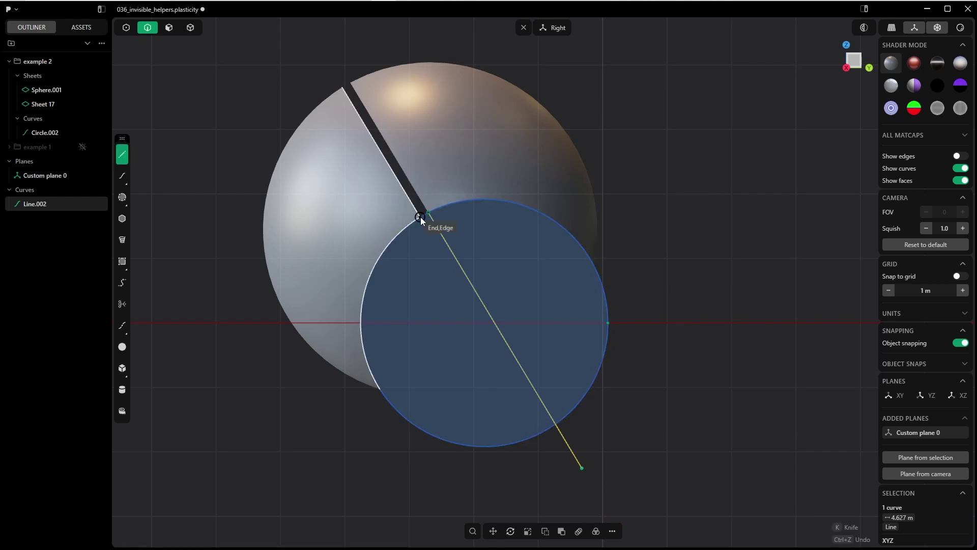
left_click(421, 218)
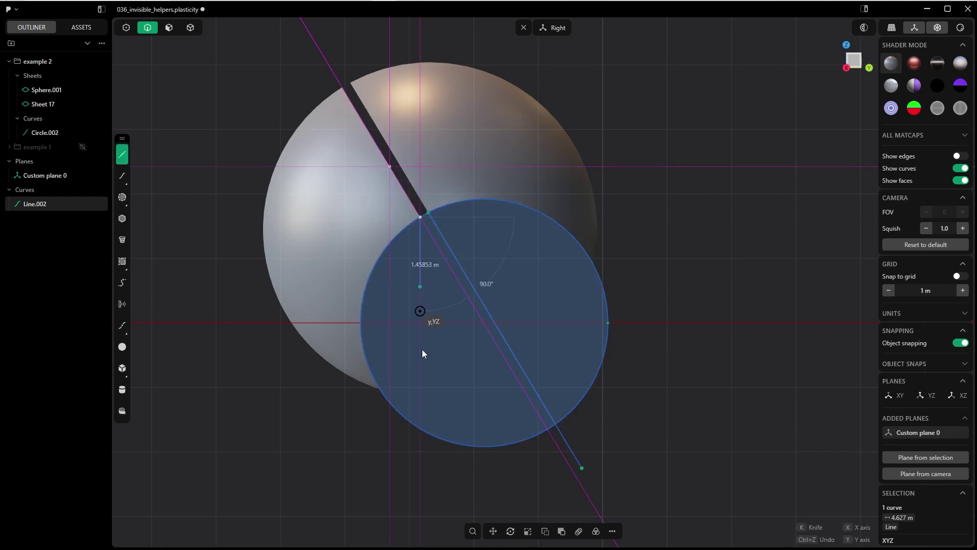
left_click(579, 482)
key("Return")
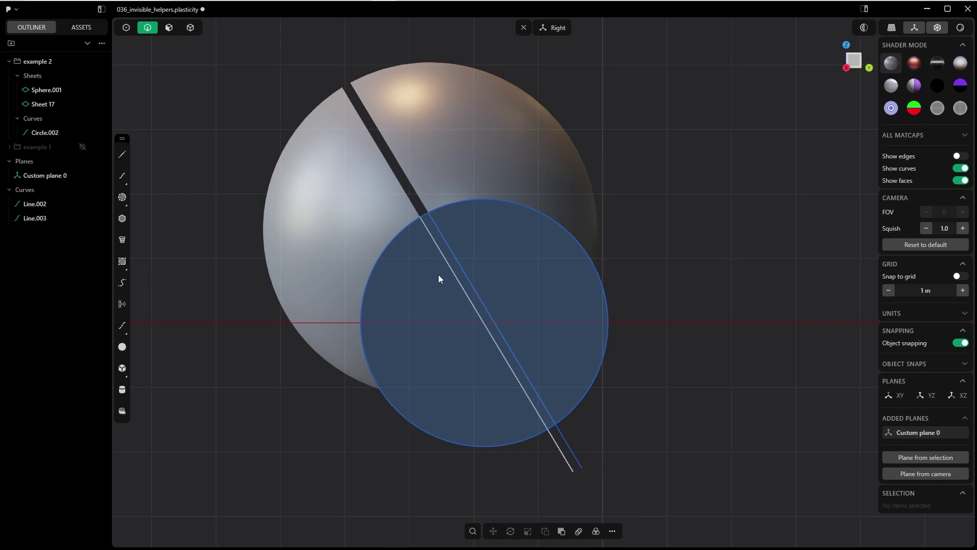
Step: Cut the circle with the two parallel gap lines
left_click(578, 420)
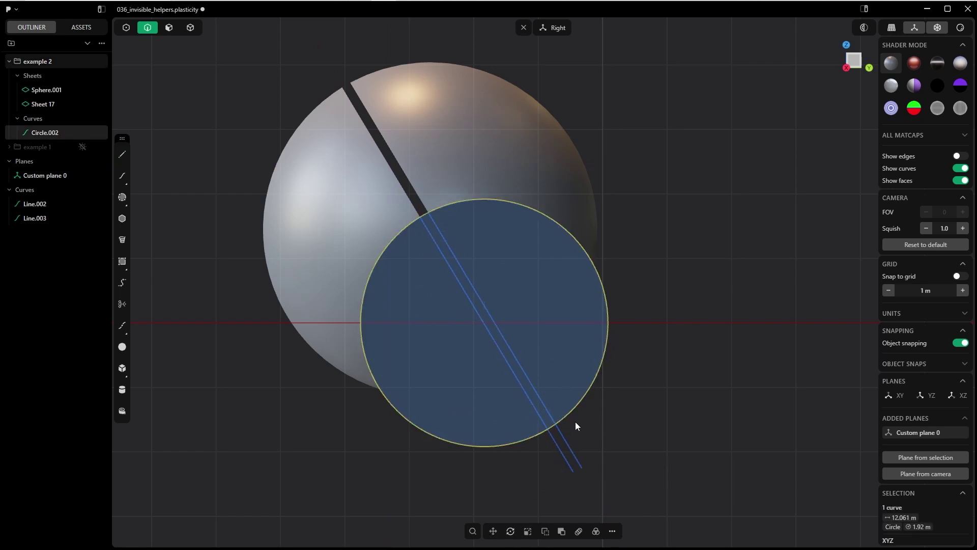
key("c")
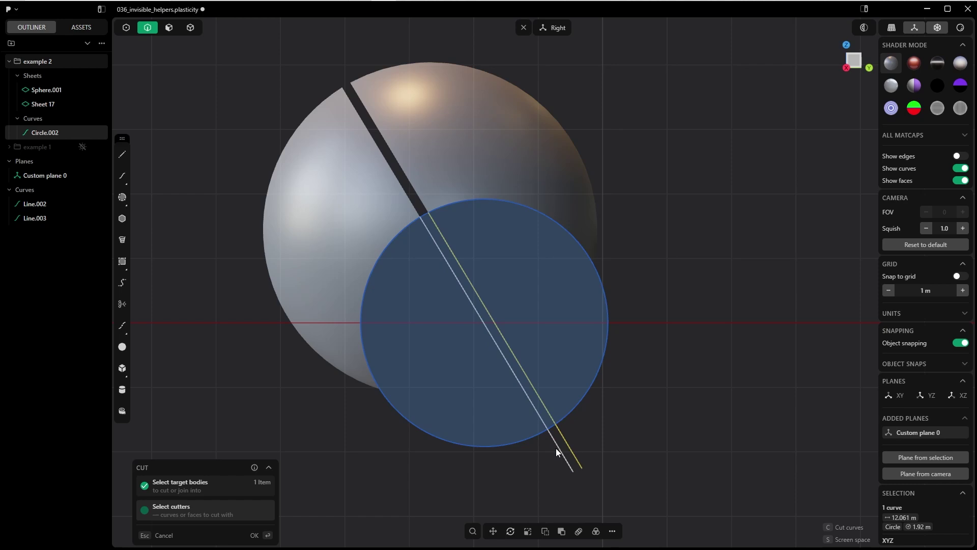
left_click(254, 535)
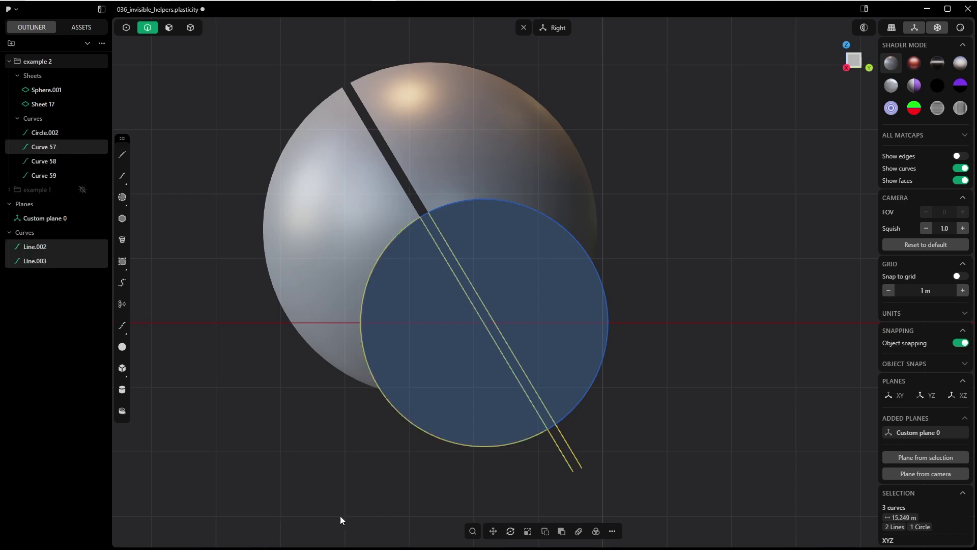
Step: Delete the two parallel lines and the short circle segments between them, leaving two open arcs
left_click(551, 426)
left_click(423, 215)
left_click(444, 242)
left_click(448, 264)
key("Delete")
Step: Draw a line across the circle between the outer tips of the lower and upper sphere sheets
key("l")
left_click(380, 389)
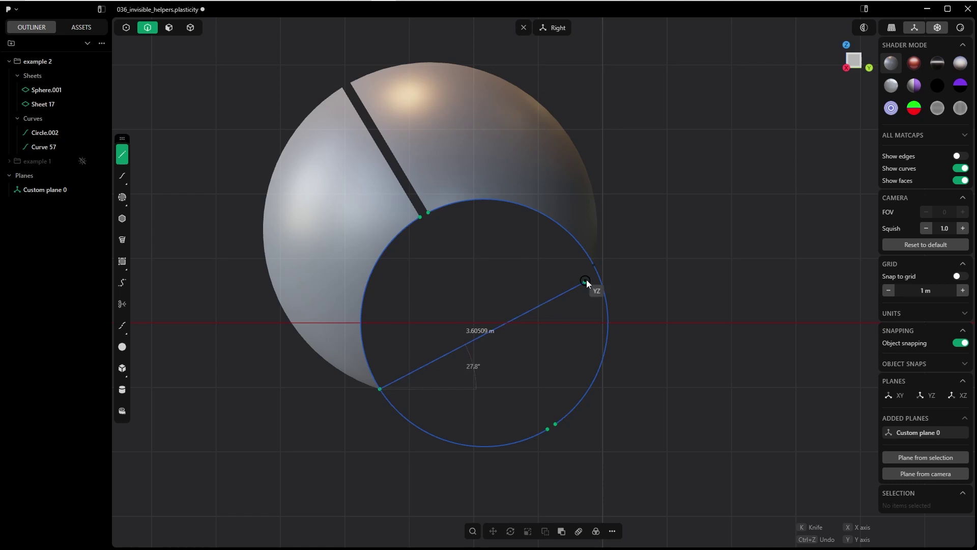
left_click(593, 264)
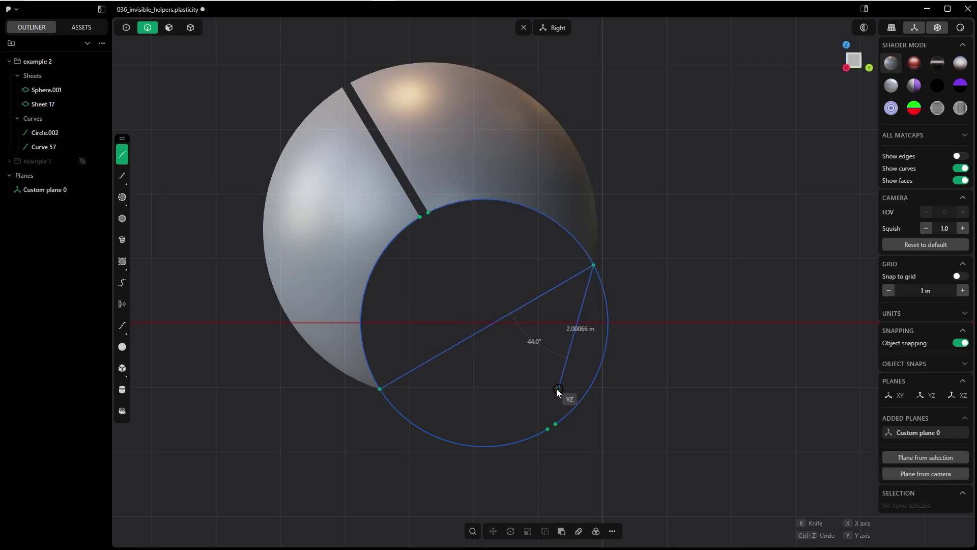
key("Escape")
Step: Remove the remaining arcs of the cut circle from the scene
key("alt+c")
left_click(257, 532)
Step: Draw a line about 0.38 m long from the upper sphere sheet's inner gap corner, collinear with its gap edge
scroll(521, 273, "up", 2)
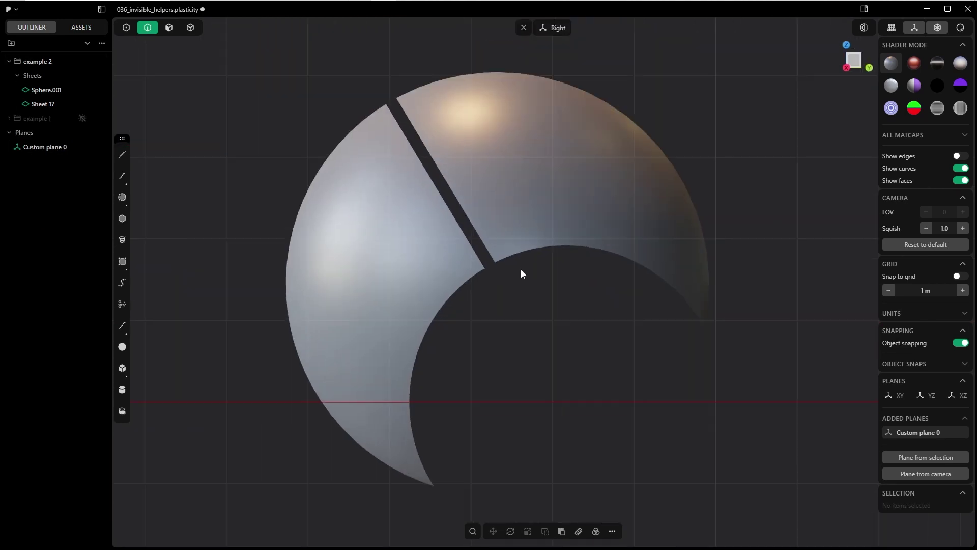
middle_click_drag(520, 273, 472, 274, "shift")
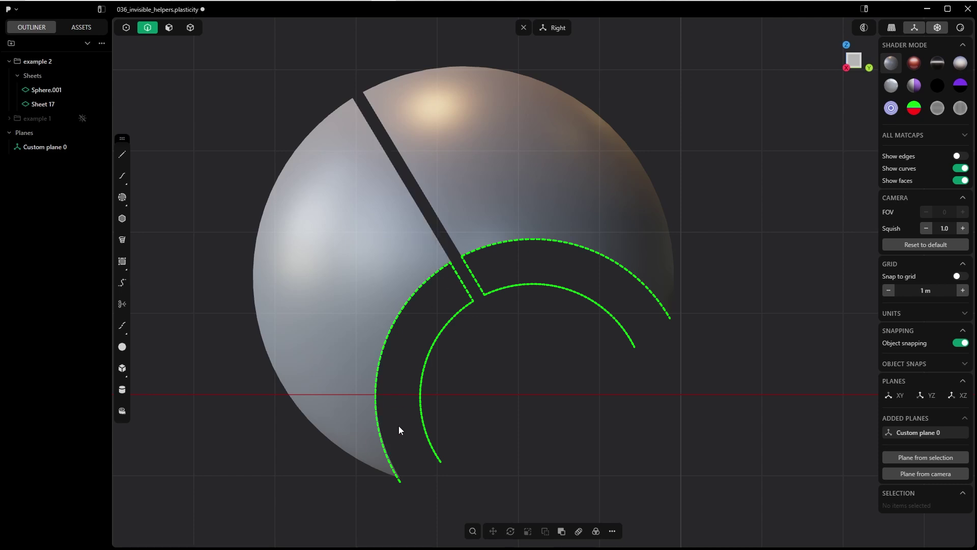
key("l")
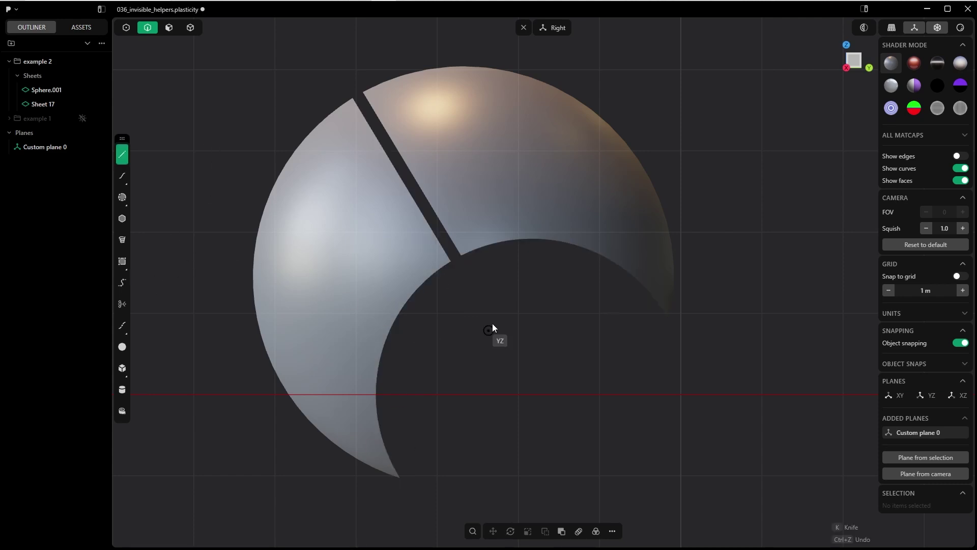
left_click(461, 255)
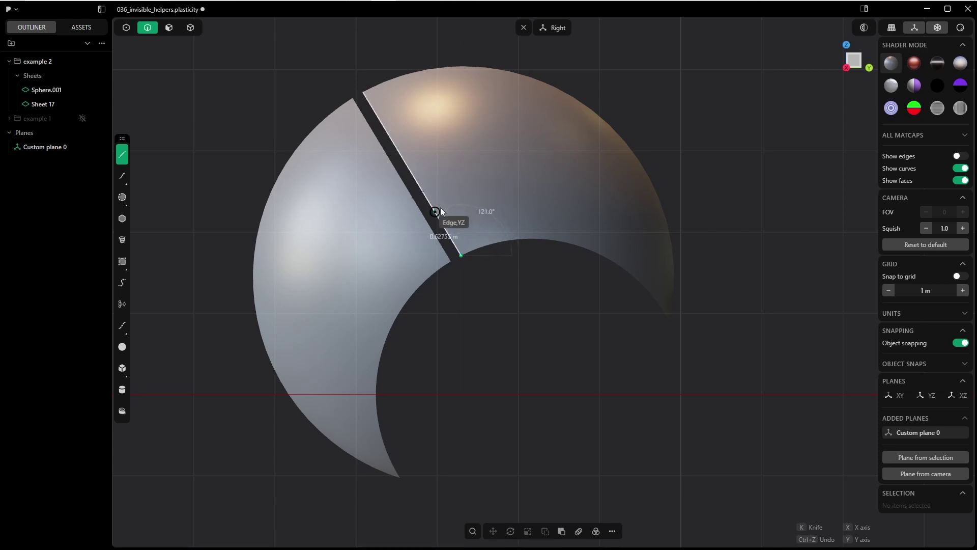
mouse_move(434, 209)
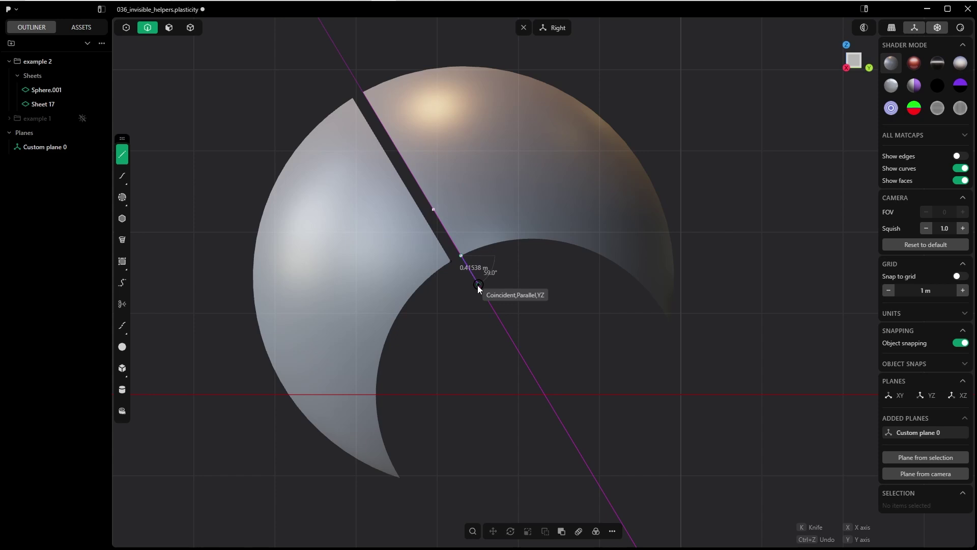
key("Tab")
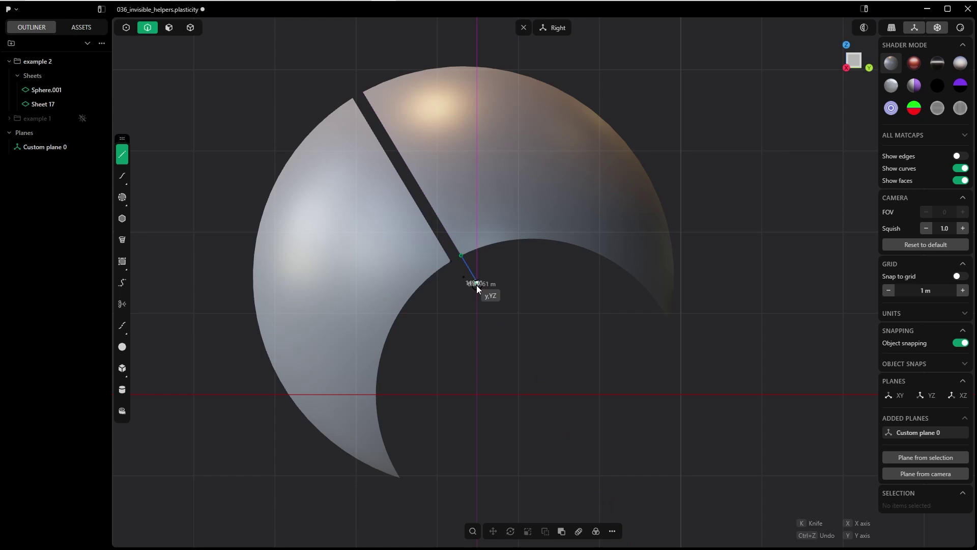
left_click(476, 285)
Step: Duplicate the upper sphere sheet's inner curved edge as a separate curve
key("e")
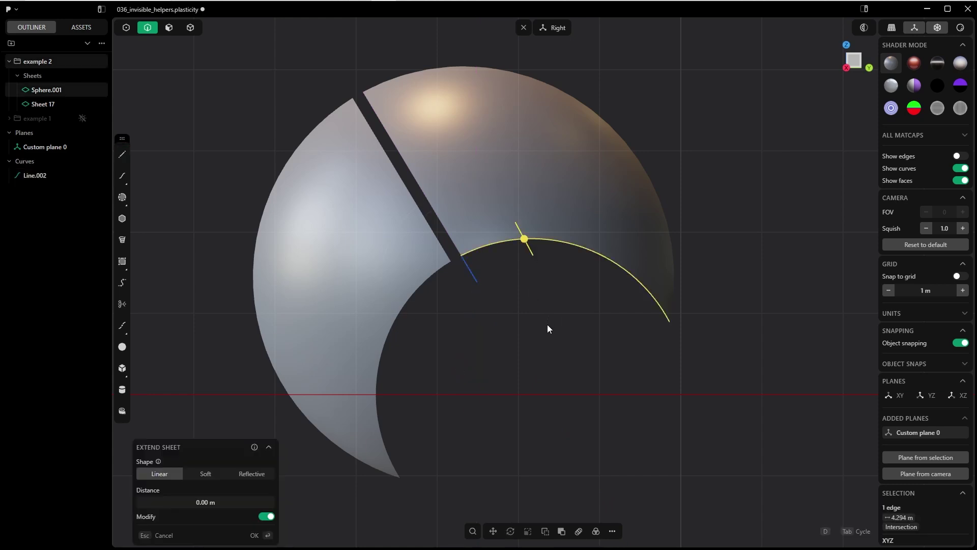
key("shift+d")
scroll(546, 326, "up", 3)
key("Return")
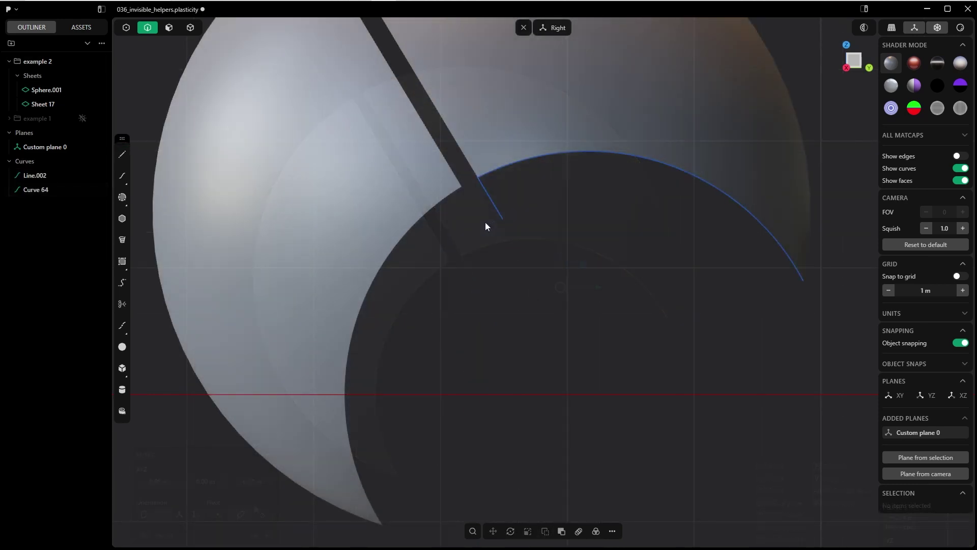
key("l")
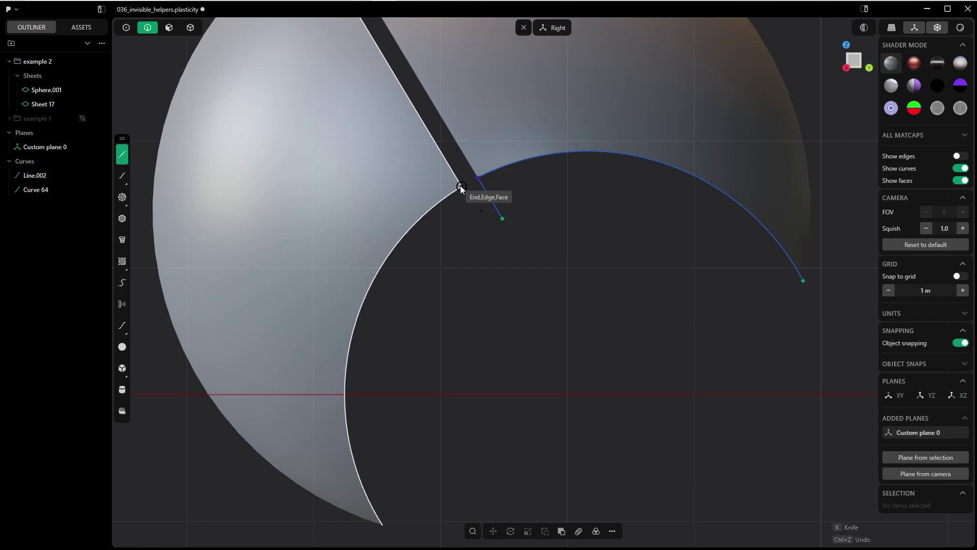
left_click(461, 187)
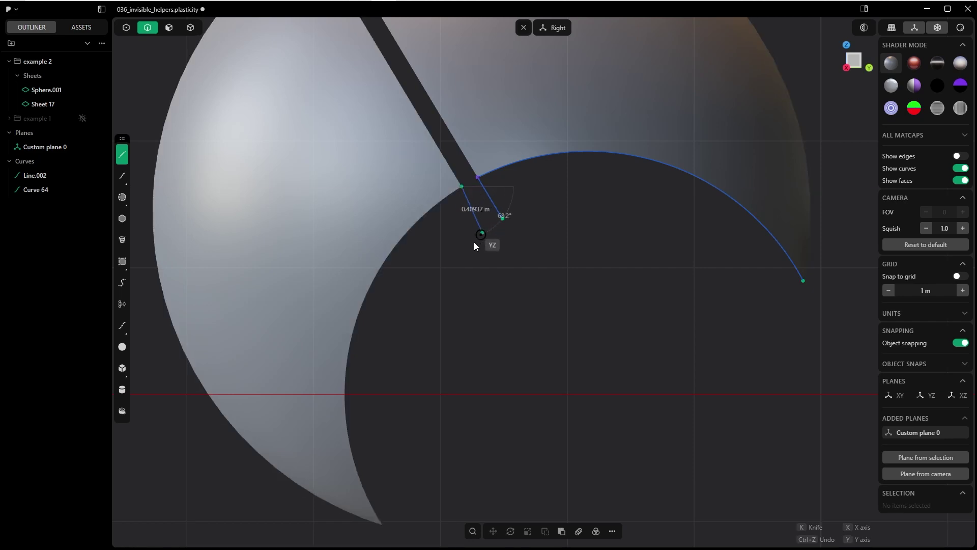
left_click(437, 145)
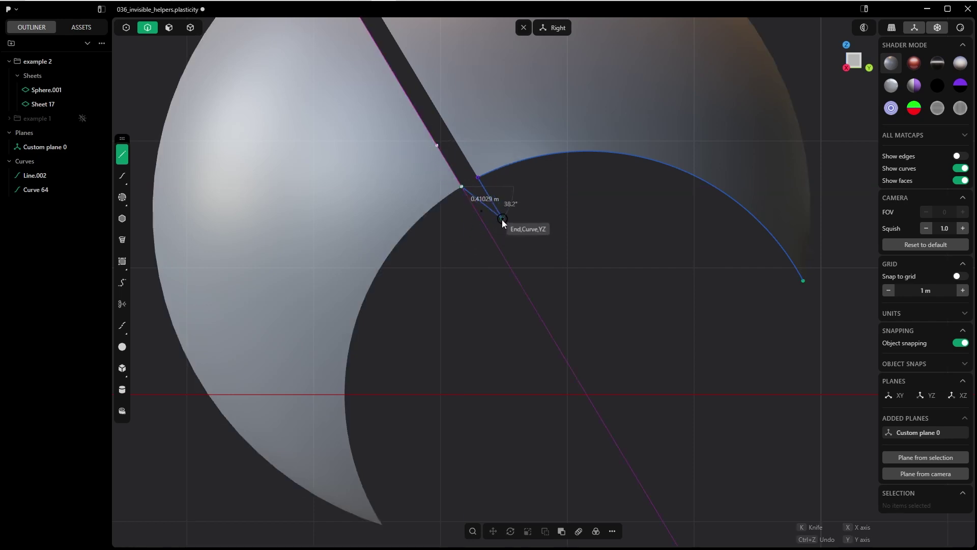
mouse_move(502, 219)
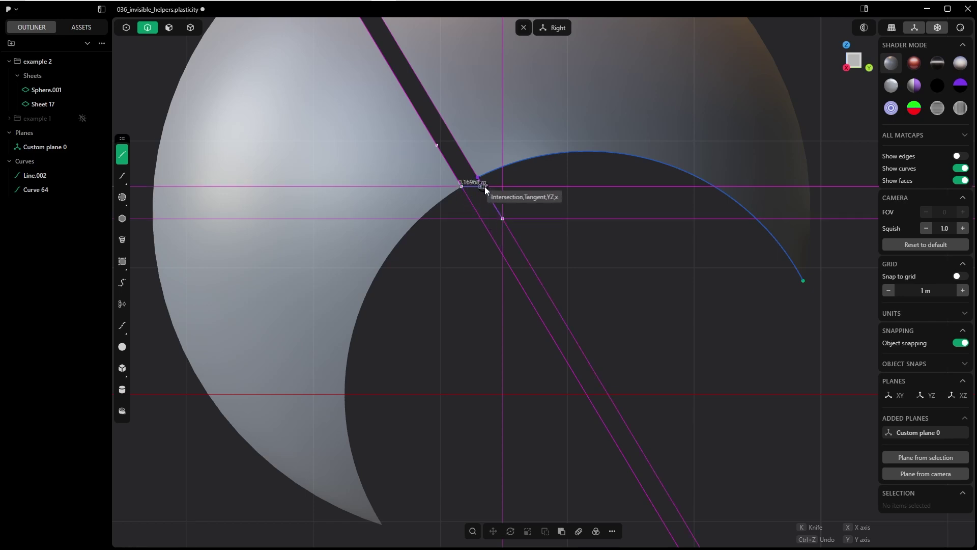
left_click(487, 221)
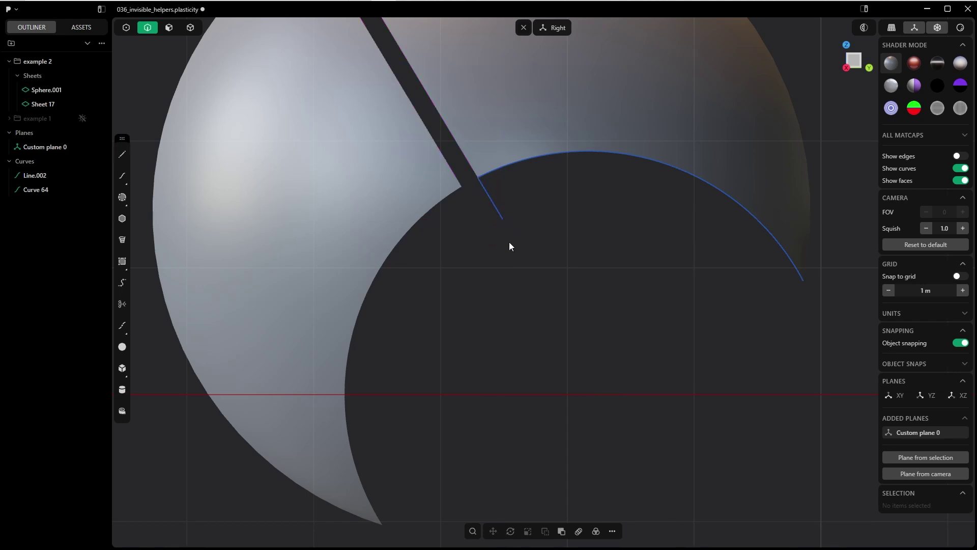
Step: Draw a polyline about 0.53 m long from the short line's free end perpendicularly to the lower gap edge's extension, ending at the lower sheet's corner
key("l")
left_click(501, 222)
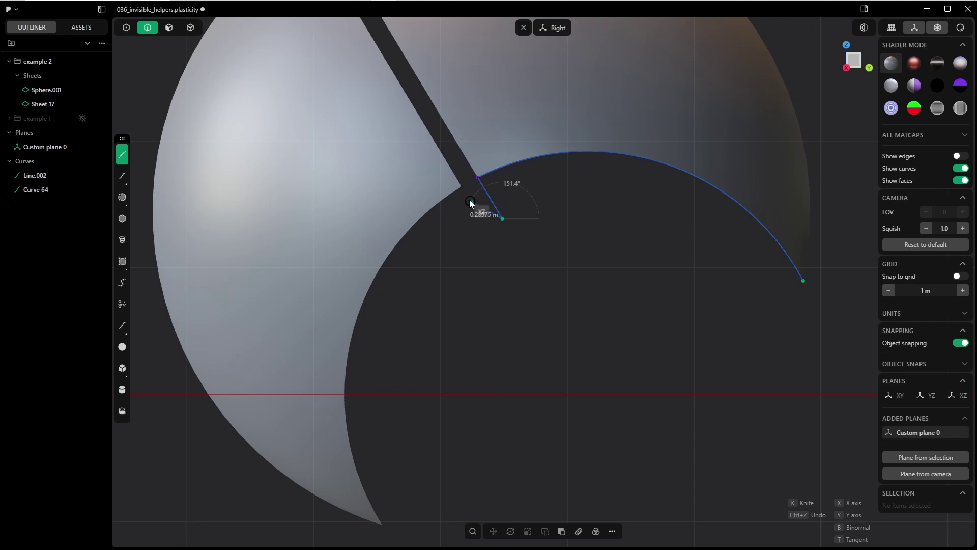
mouse_move(462, 186)
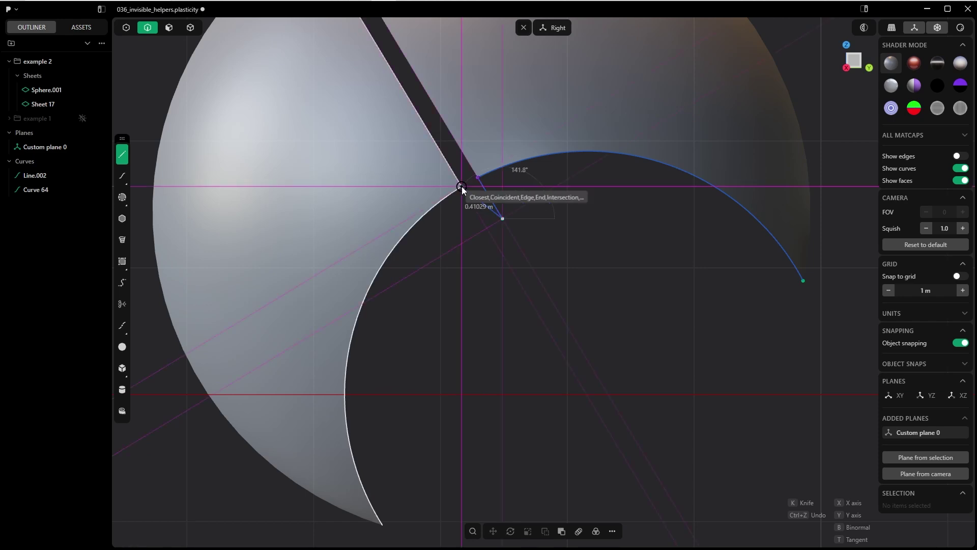
left_click(486, 228)
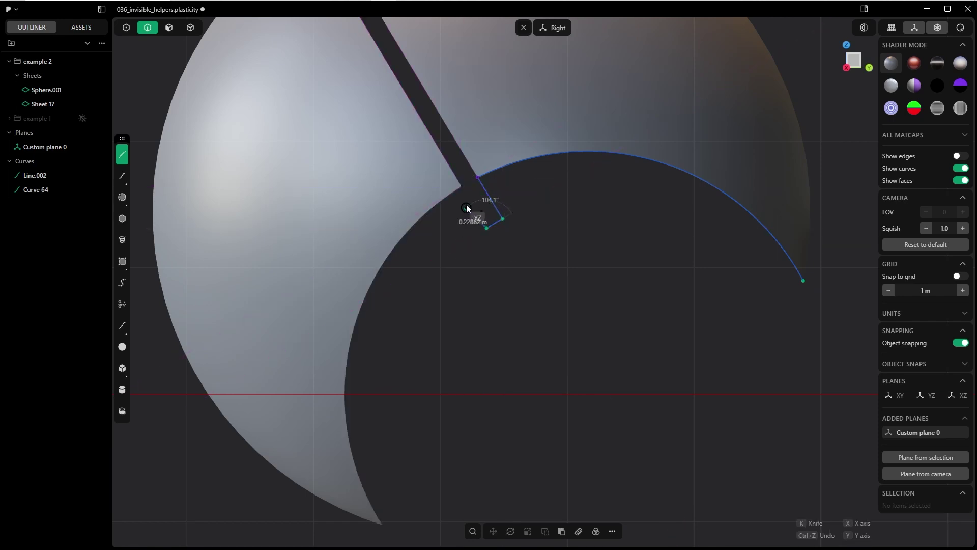
left_click(462, 186)
key("Return")
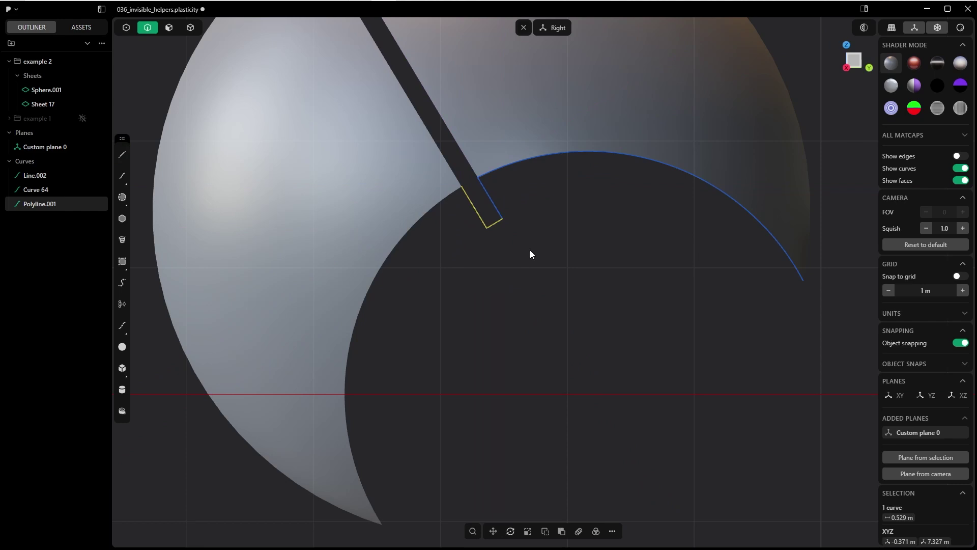
Step: Trim away the segment connecting the two short gap lines, and duplicate the lower sheet's inner curved edge as a separate curve
key("t")
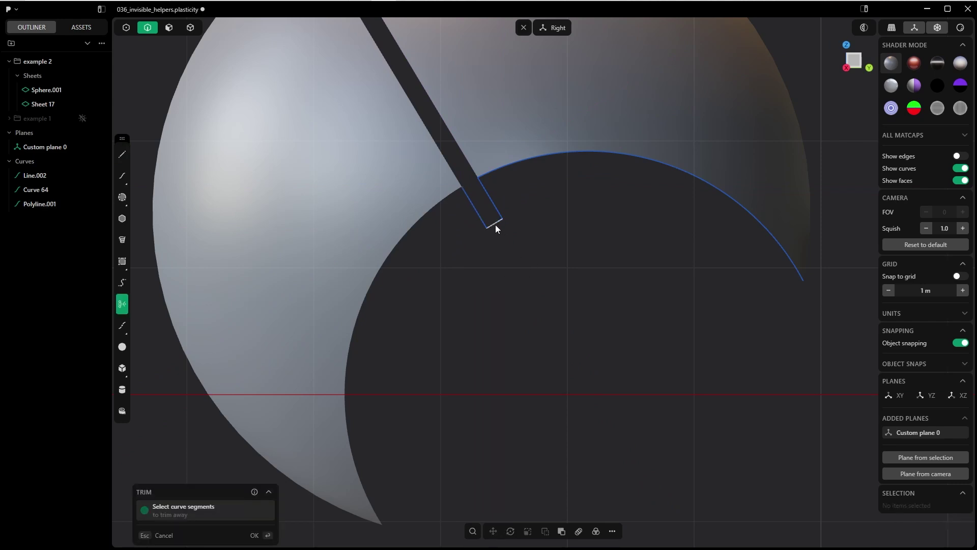
left_click(505, 335)
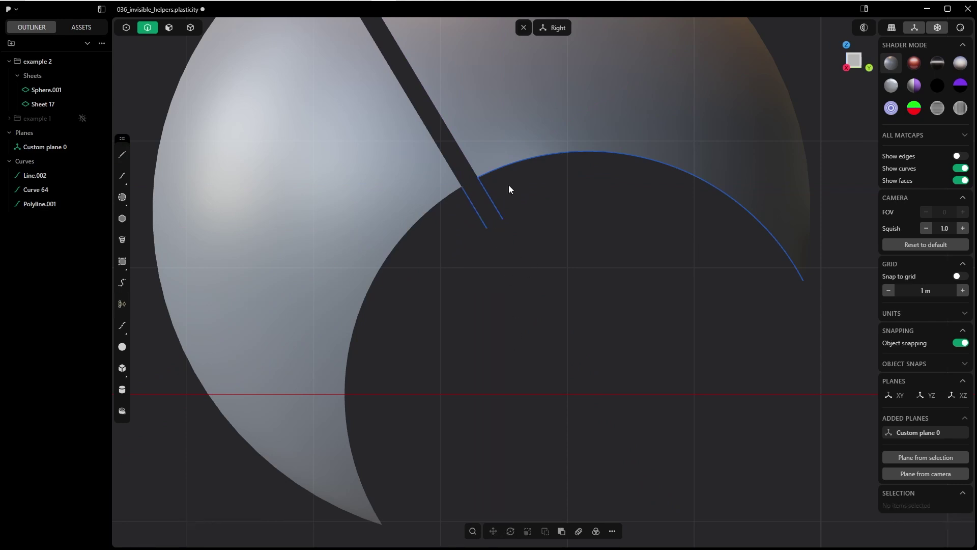
key("g")
left_click(254, 535)
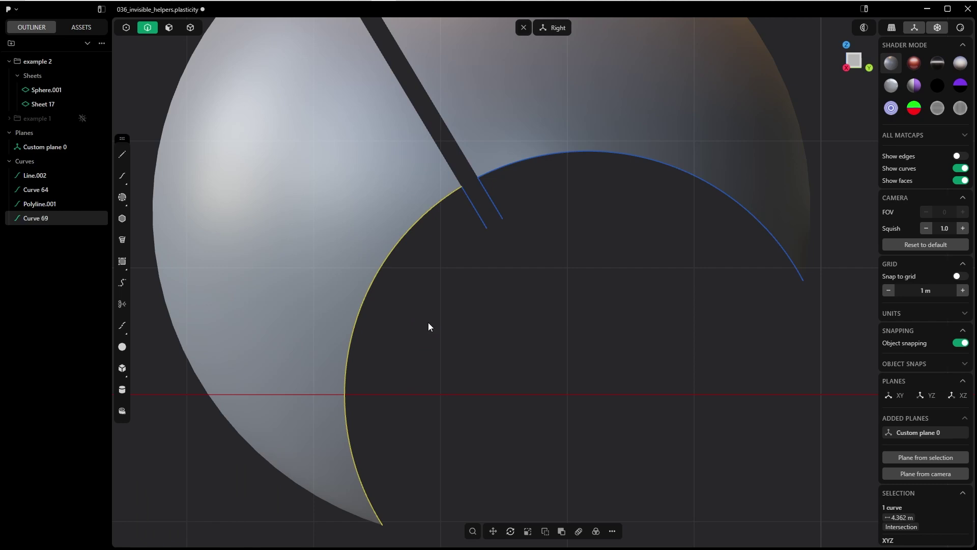
Step: Sweep the upper sheet's short gap line along its duplicated arc with Normal alignment
scroll(421, 253, "down", 3)
left_click(469, 192)
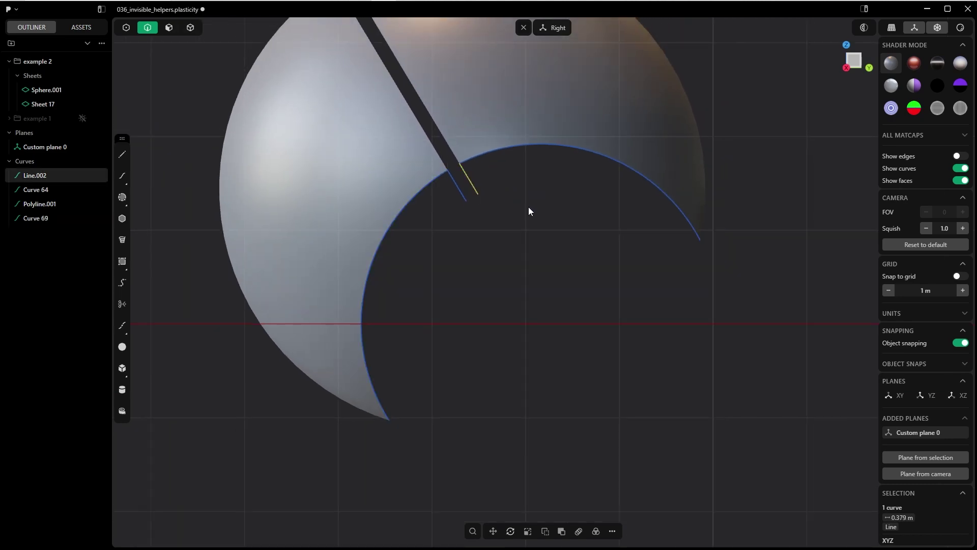
key("alt+s")
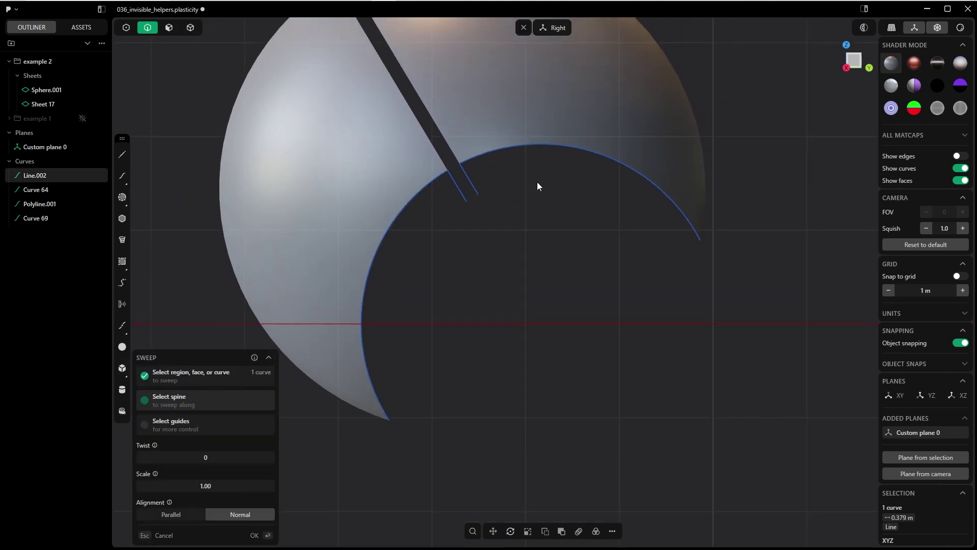
left_click(515, 147)
left_click(254, 535)
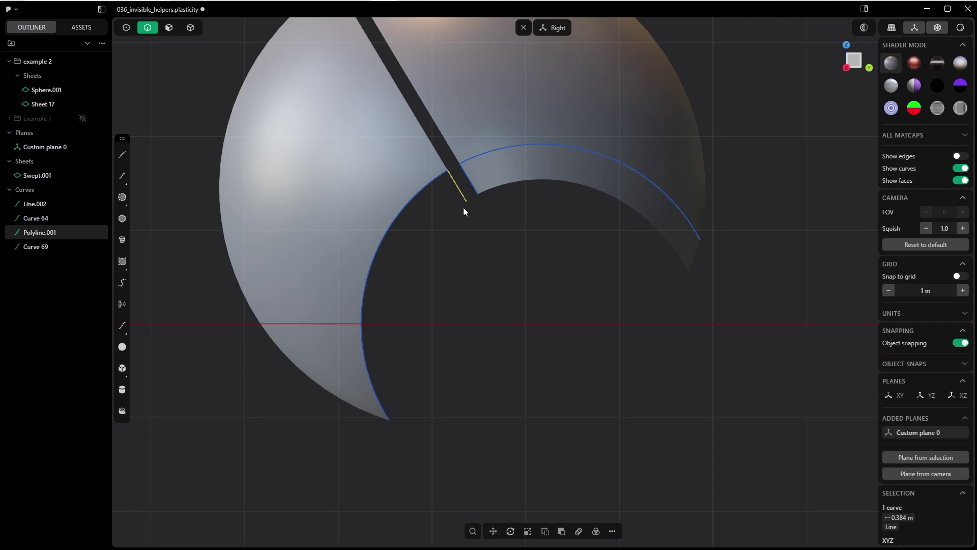
Step: Sweep the lower sheet's short gap line along its duplicated arc with Normal alignment
key("alt+s")
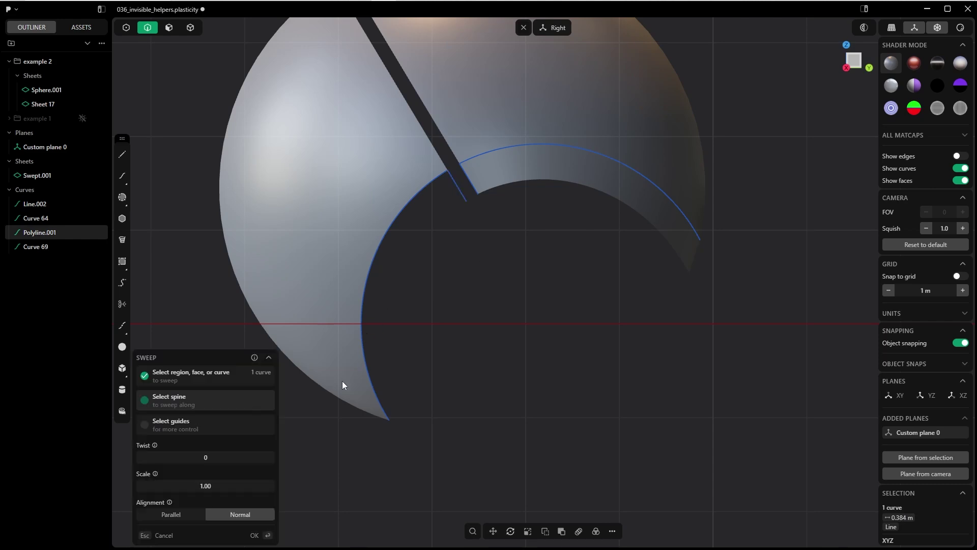
left_click(377, 252)
left_click(254, 535)
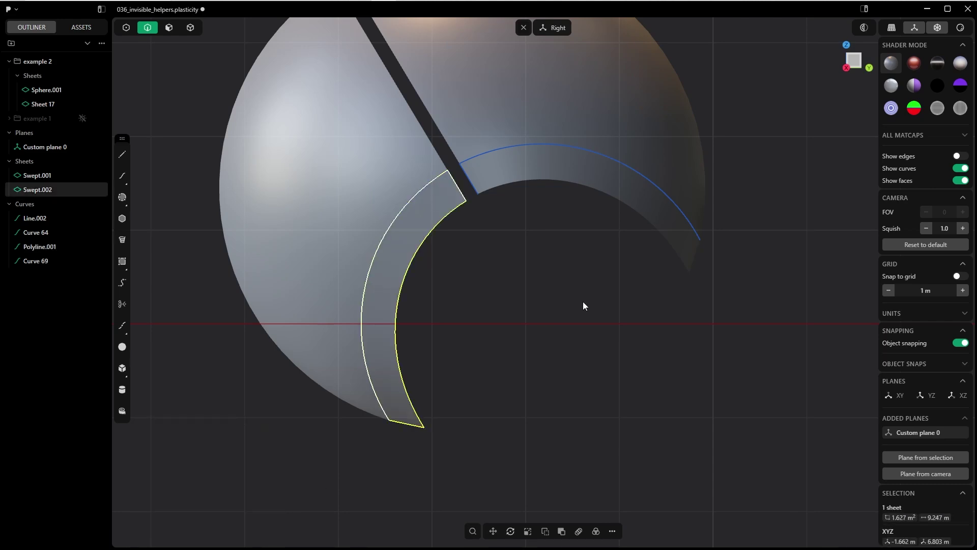